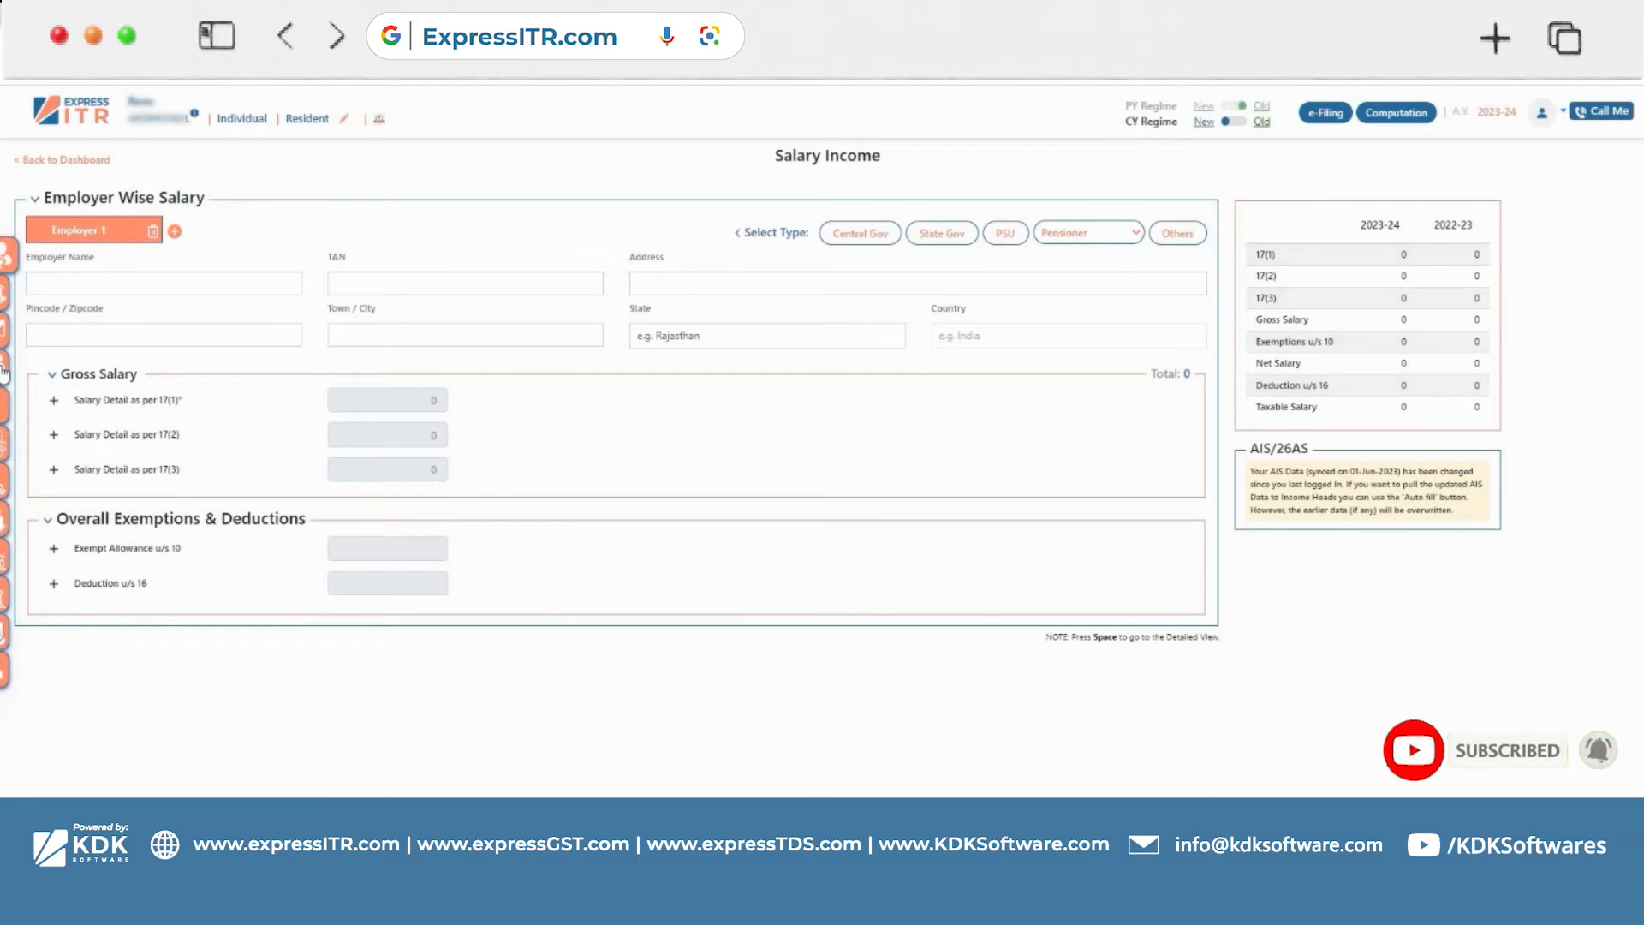
Switch from Salary Income to the Business/Profession Trial Balance page.
left_click(6, 334)
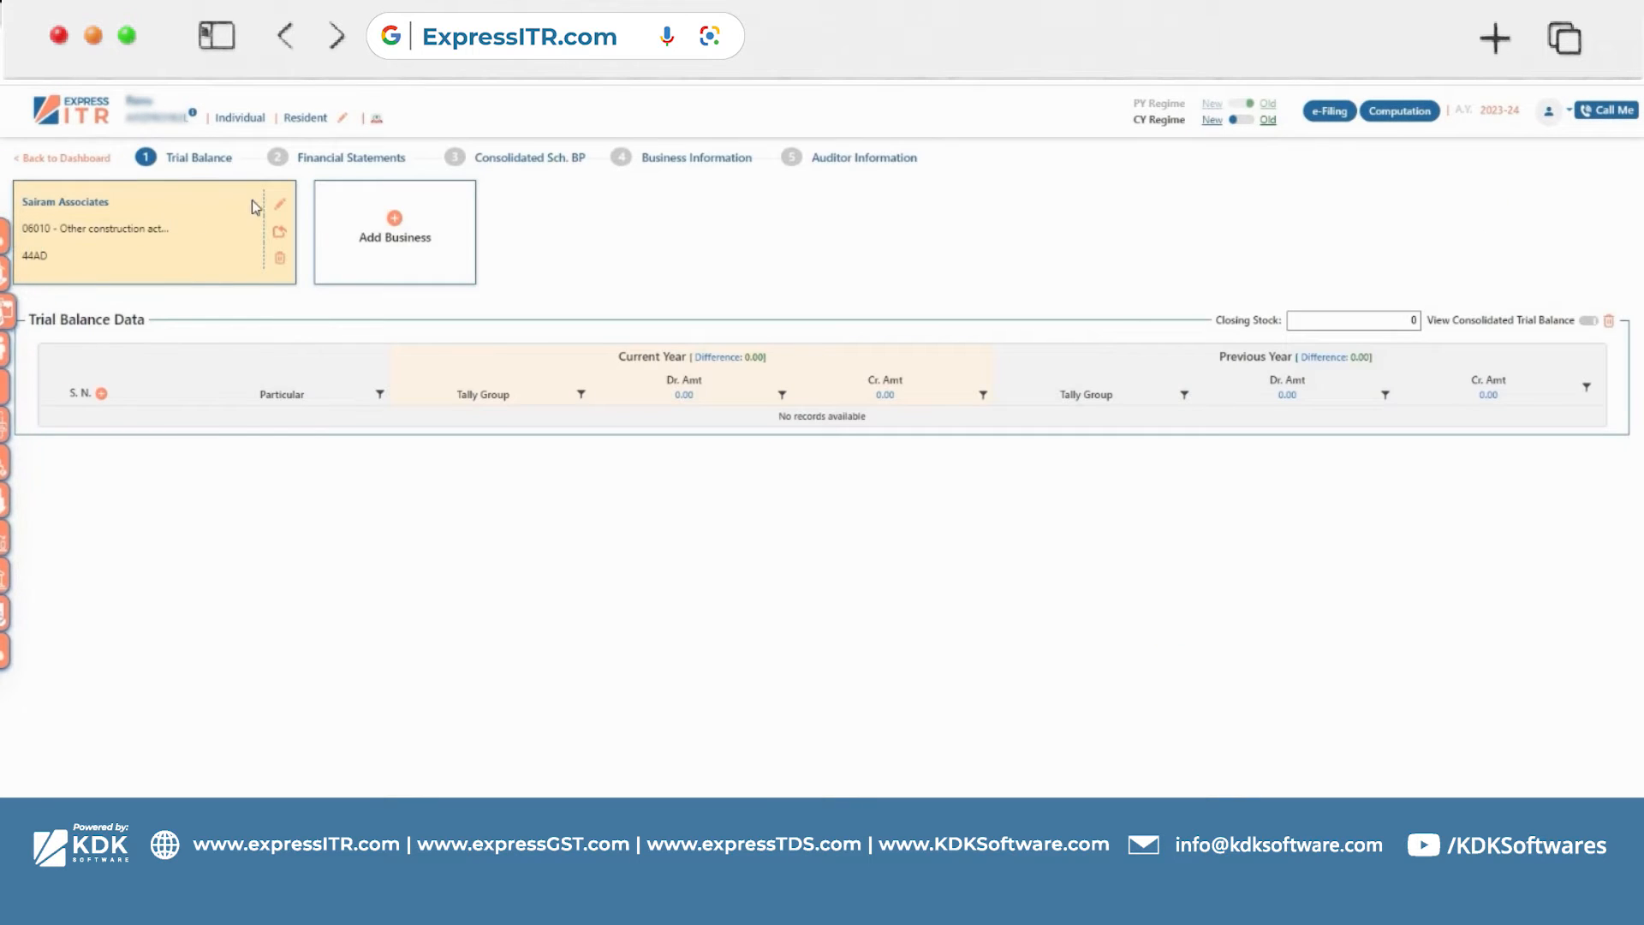
Review Sairam Associates' 44AD business details, nature code 06010, and close them.
left_click(278, 209)
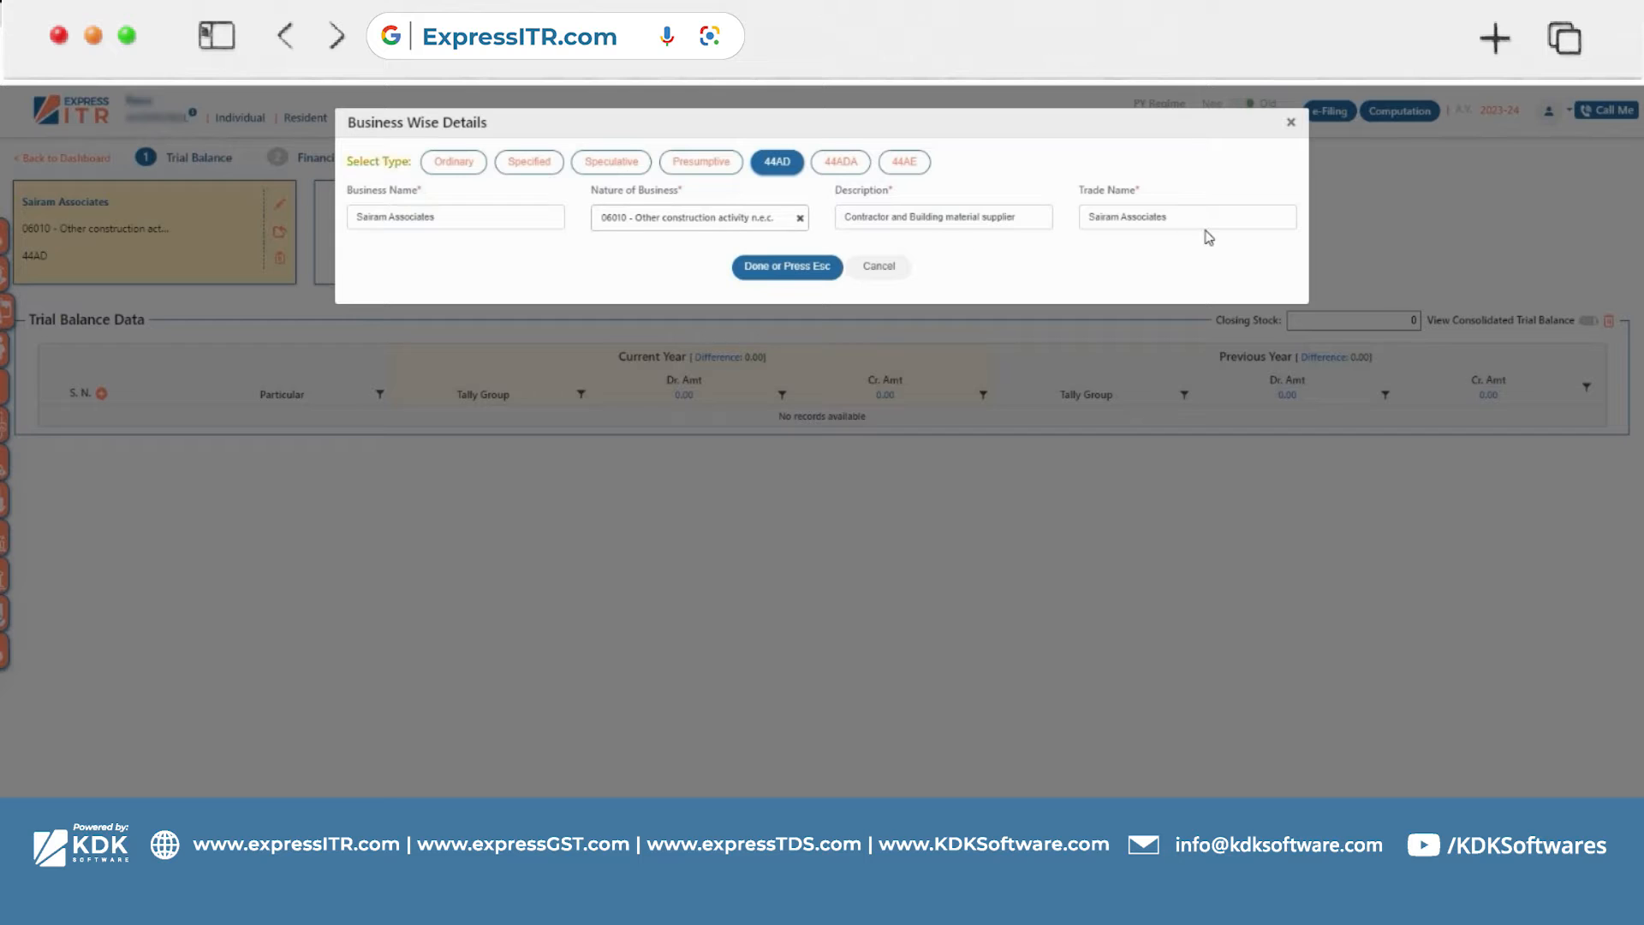
key("Escape")
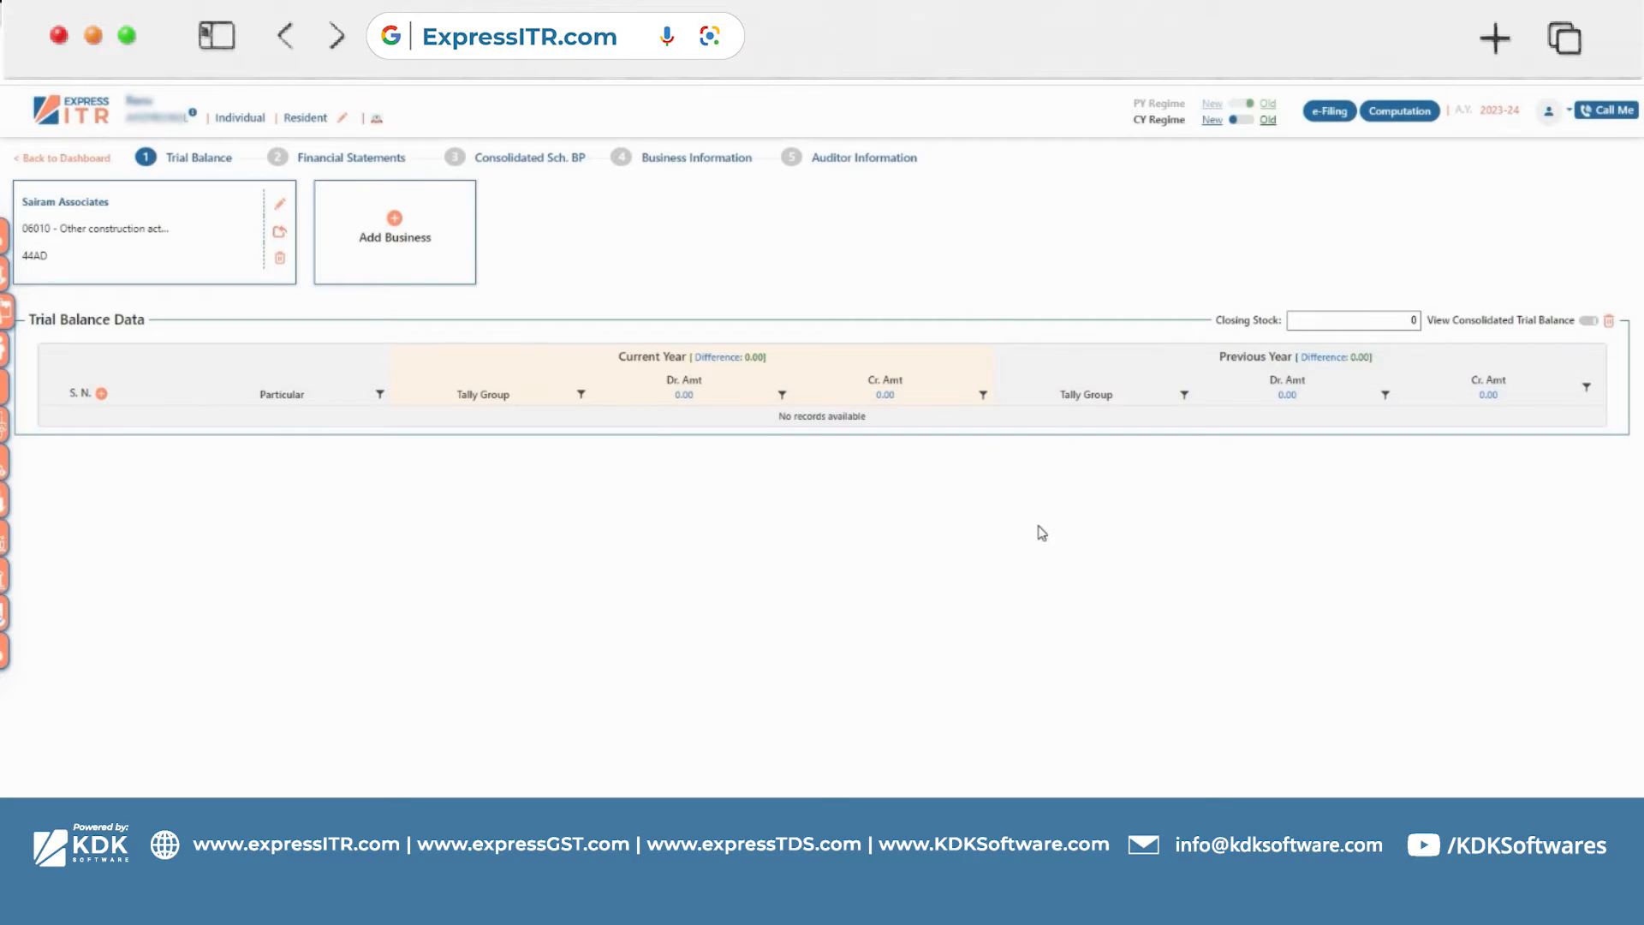
Save the 44AD computation: 7,14,625 presumptive income on 38,63,815 turnover, 42,274 cash.
scroll(1174, 617, "down", 4)
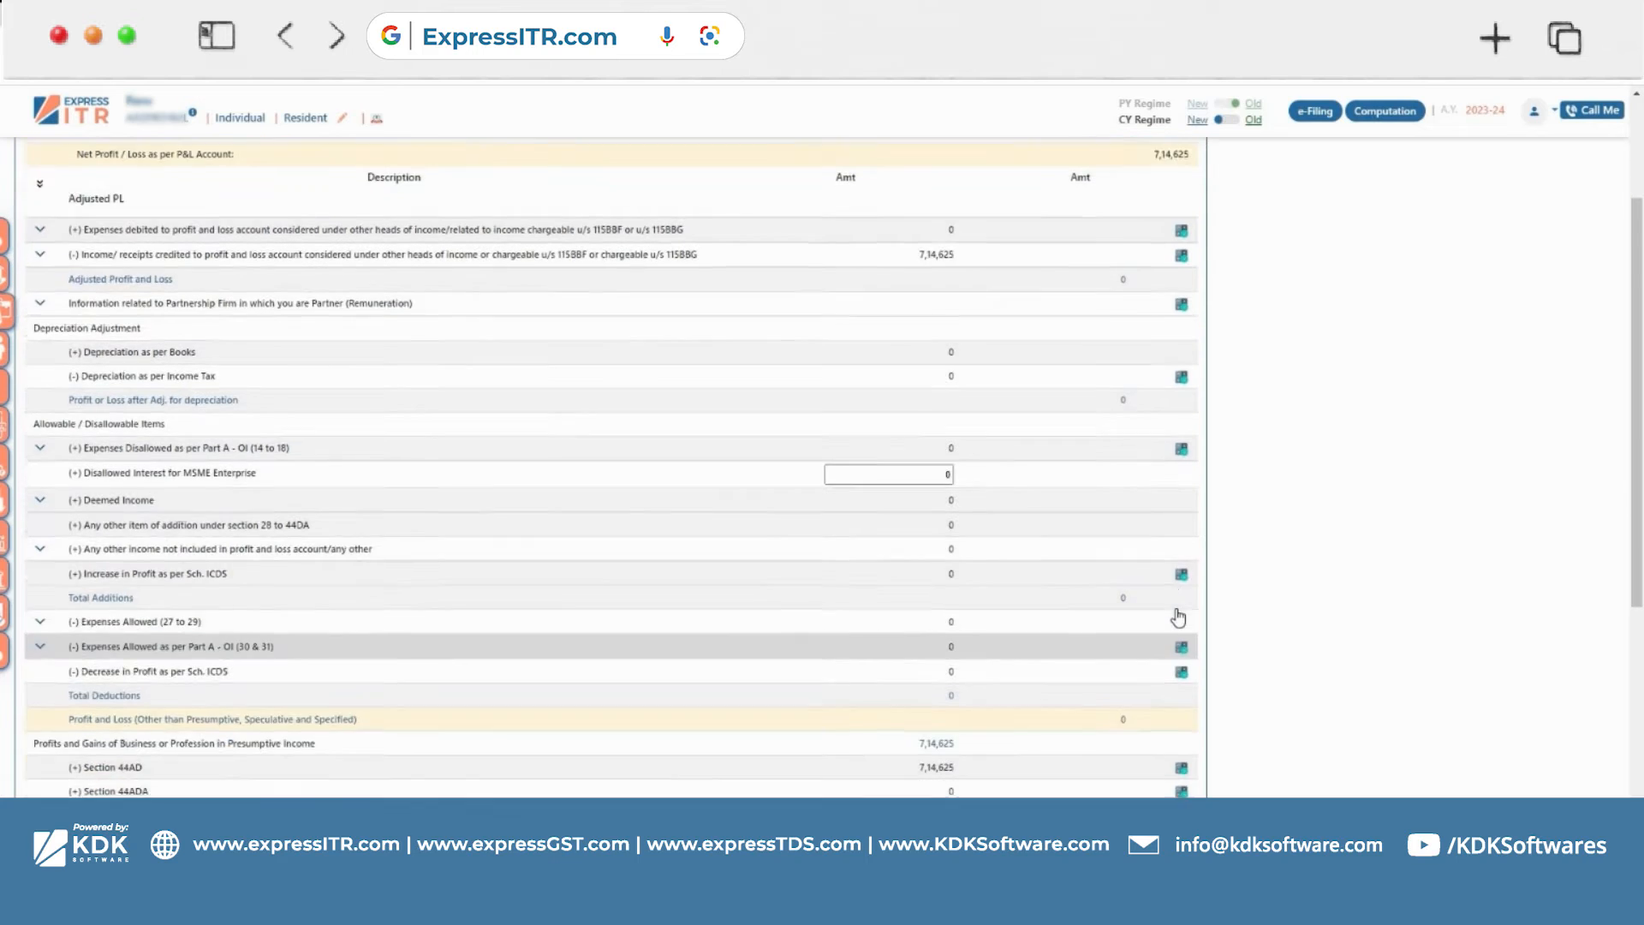
left_click(1182, 617)
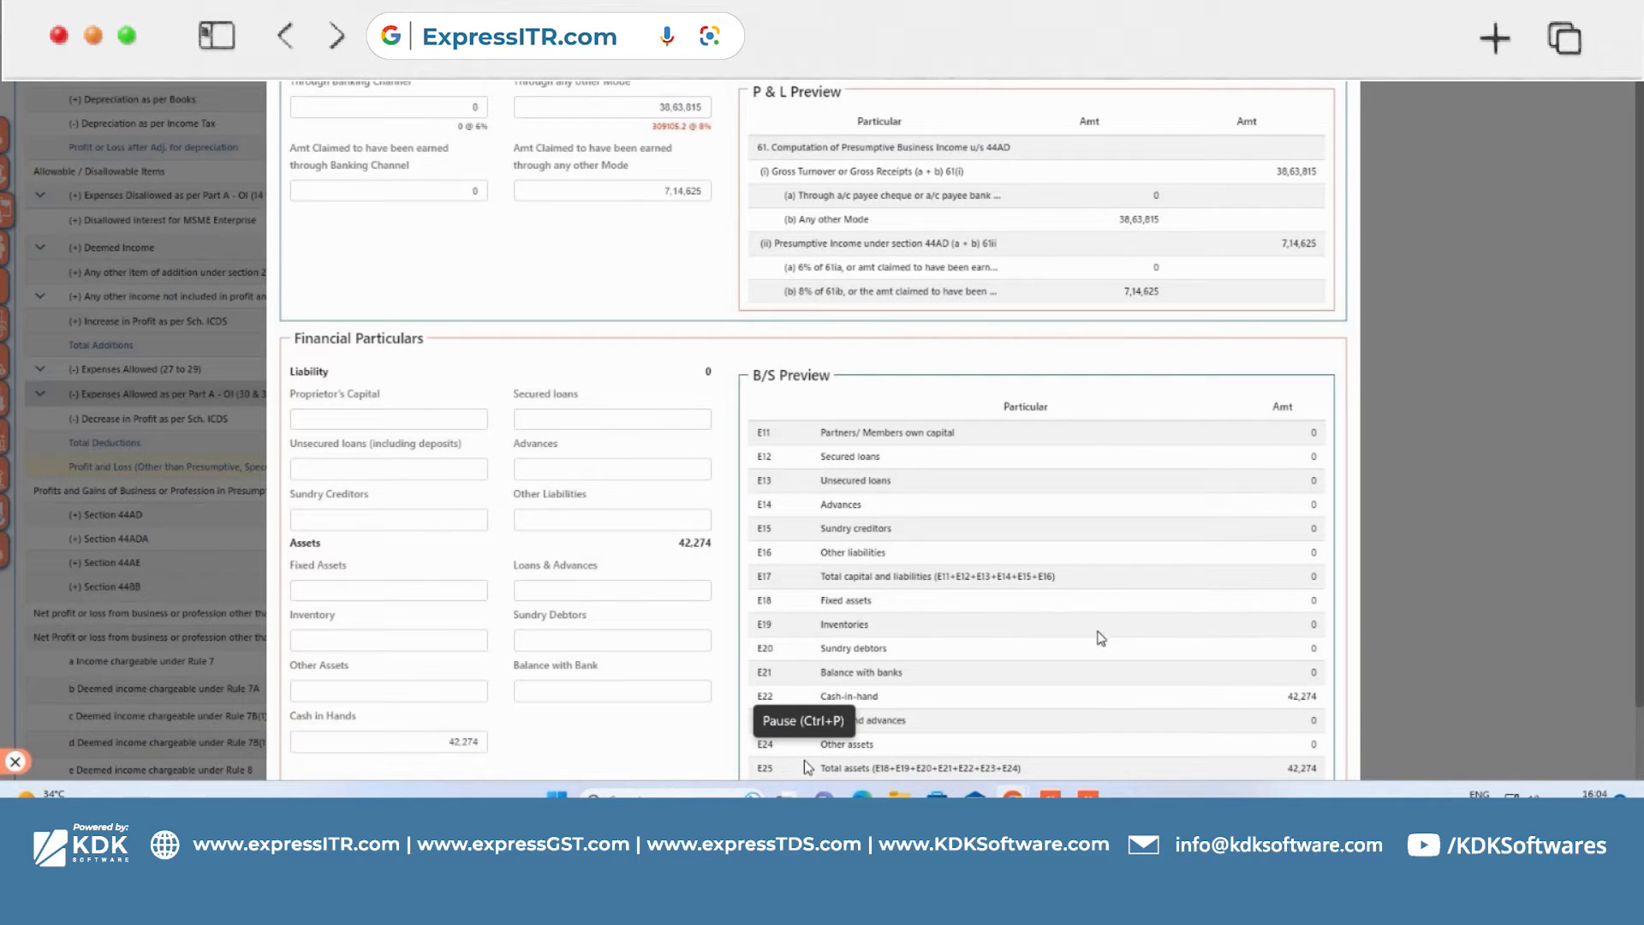
scroll(806, 765, "down", 1)
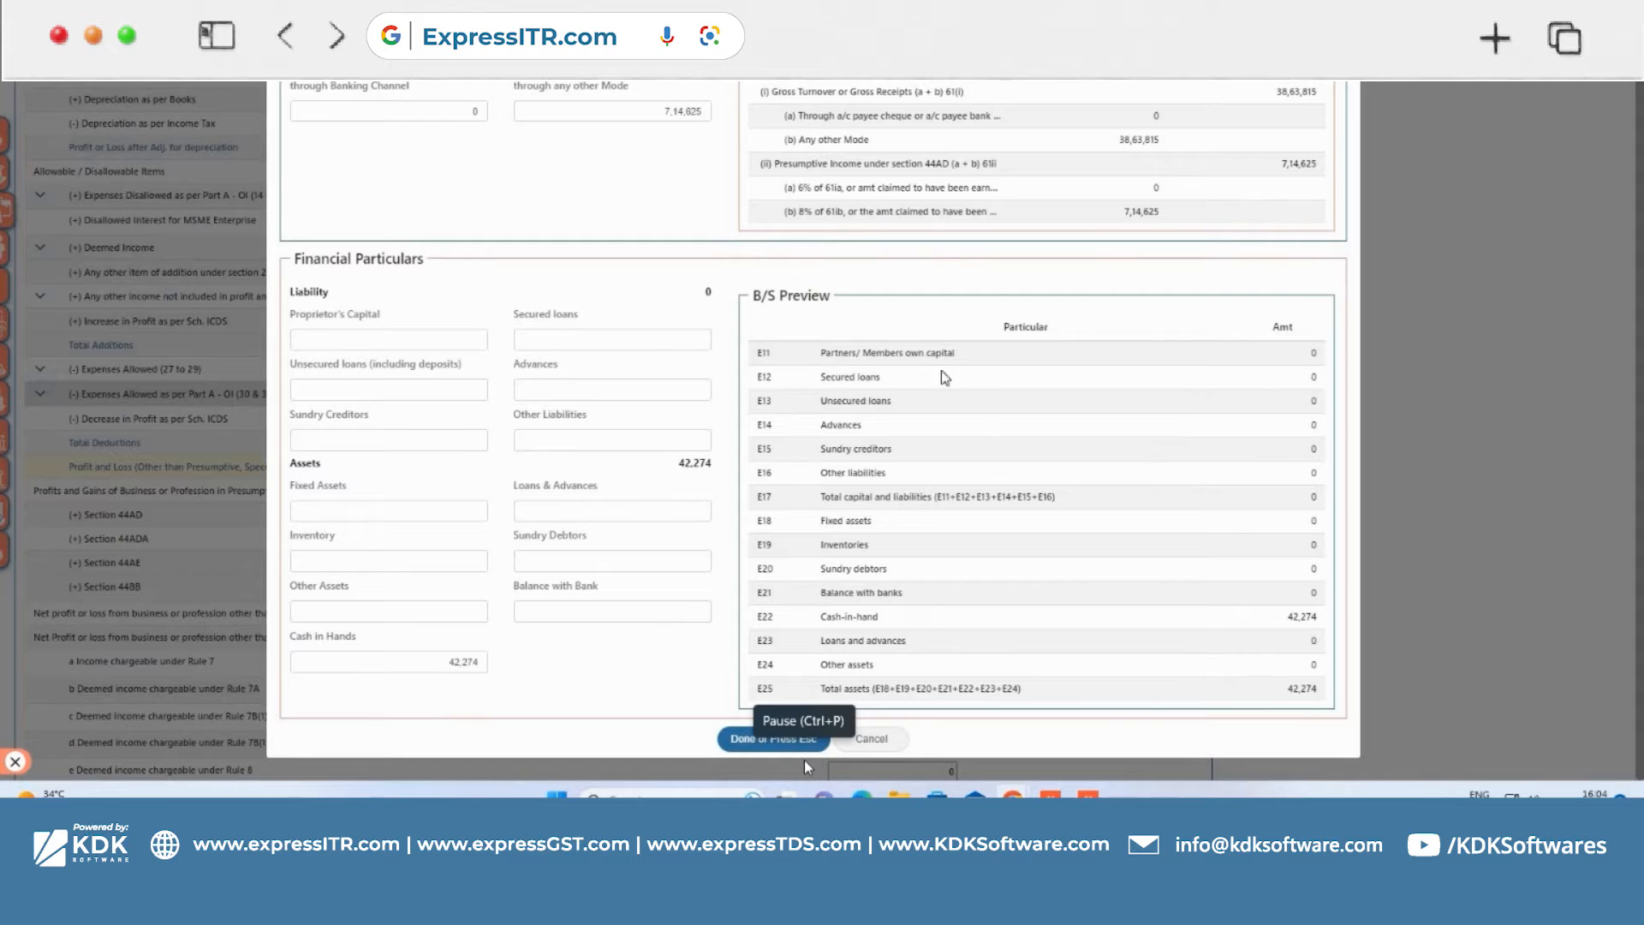
left_click(773, 740)
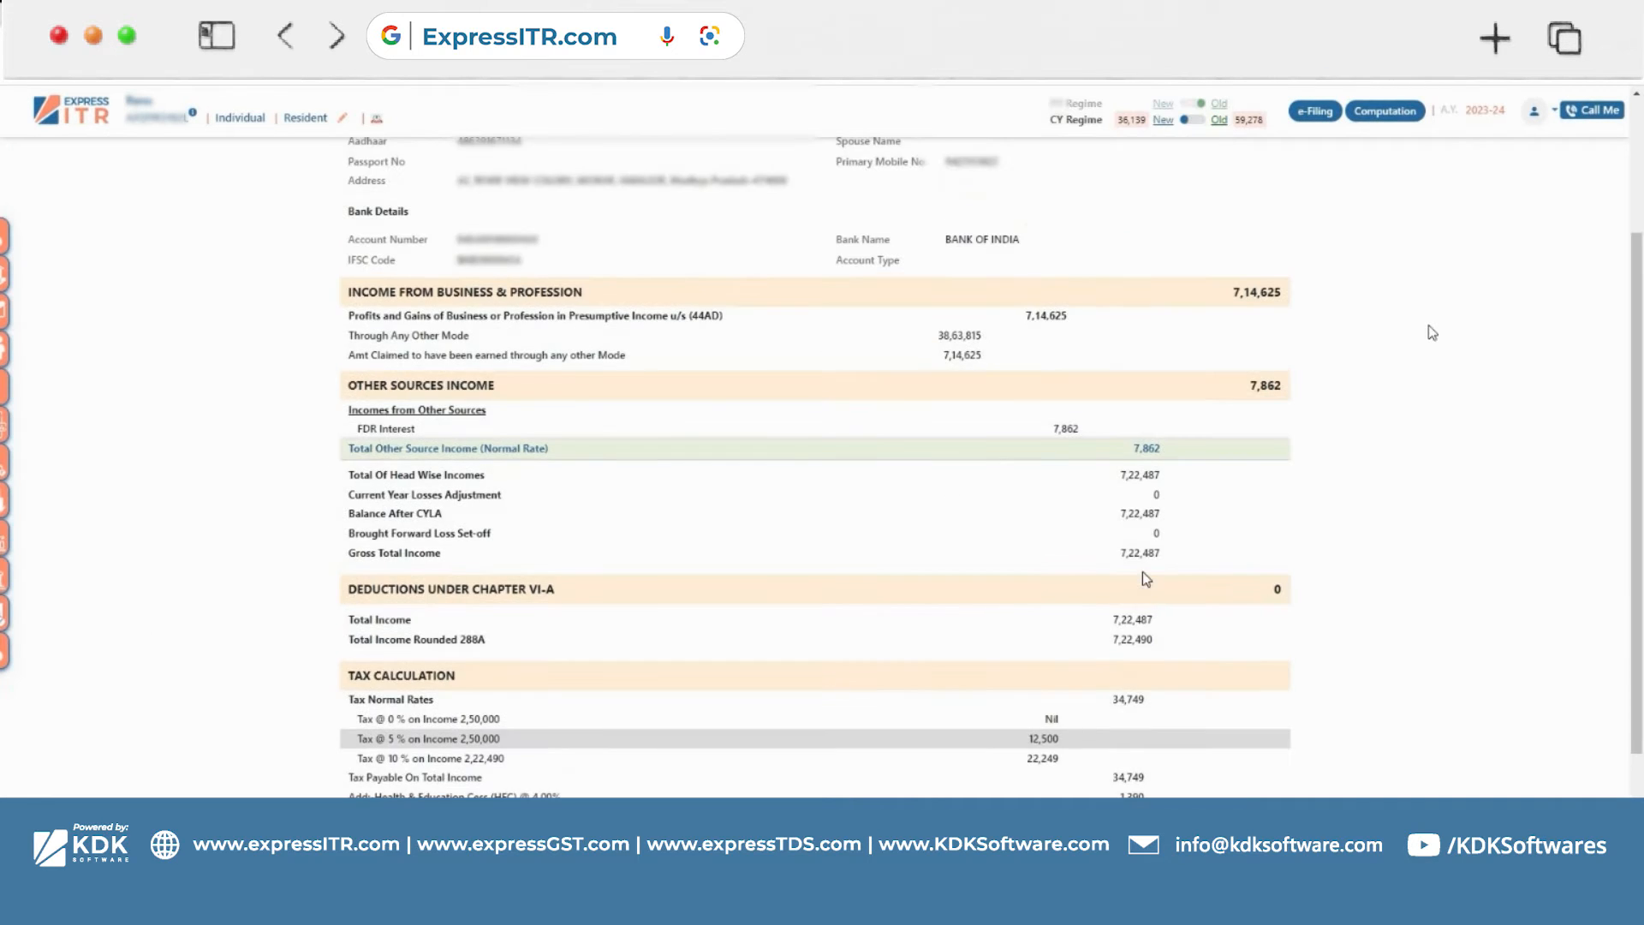
Check the 7,862 FDR Interest under Other Sources income.
scroll(1432, 332, "up", 3)
scroll(1432, 333, "up", 1)
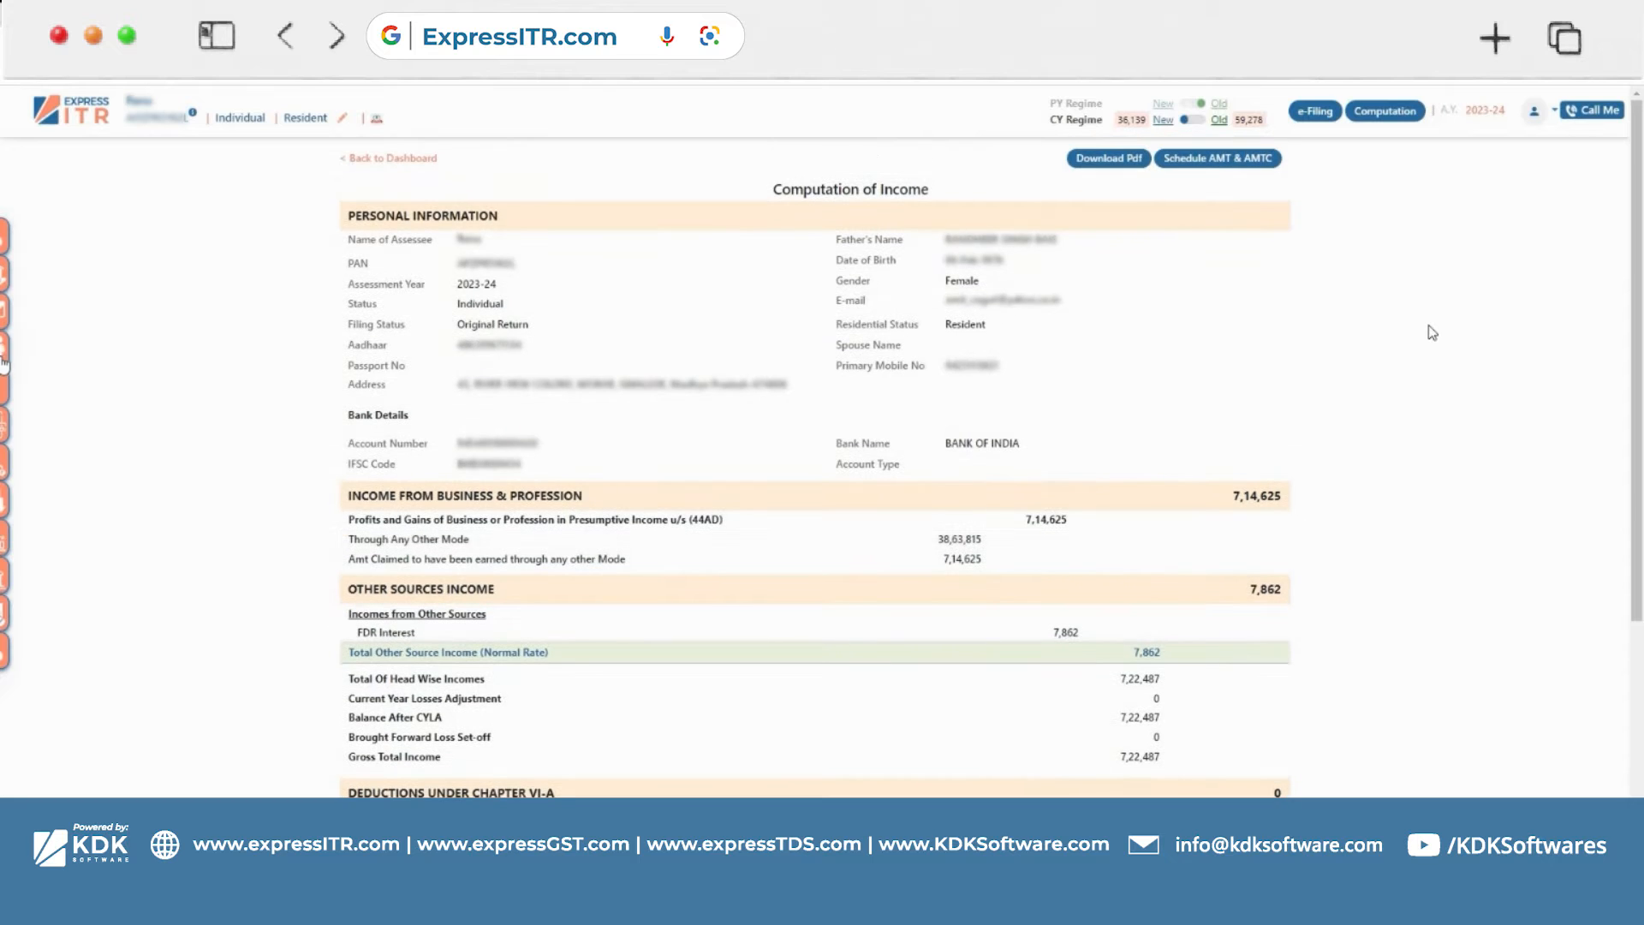
left_click(7, 368)
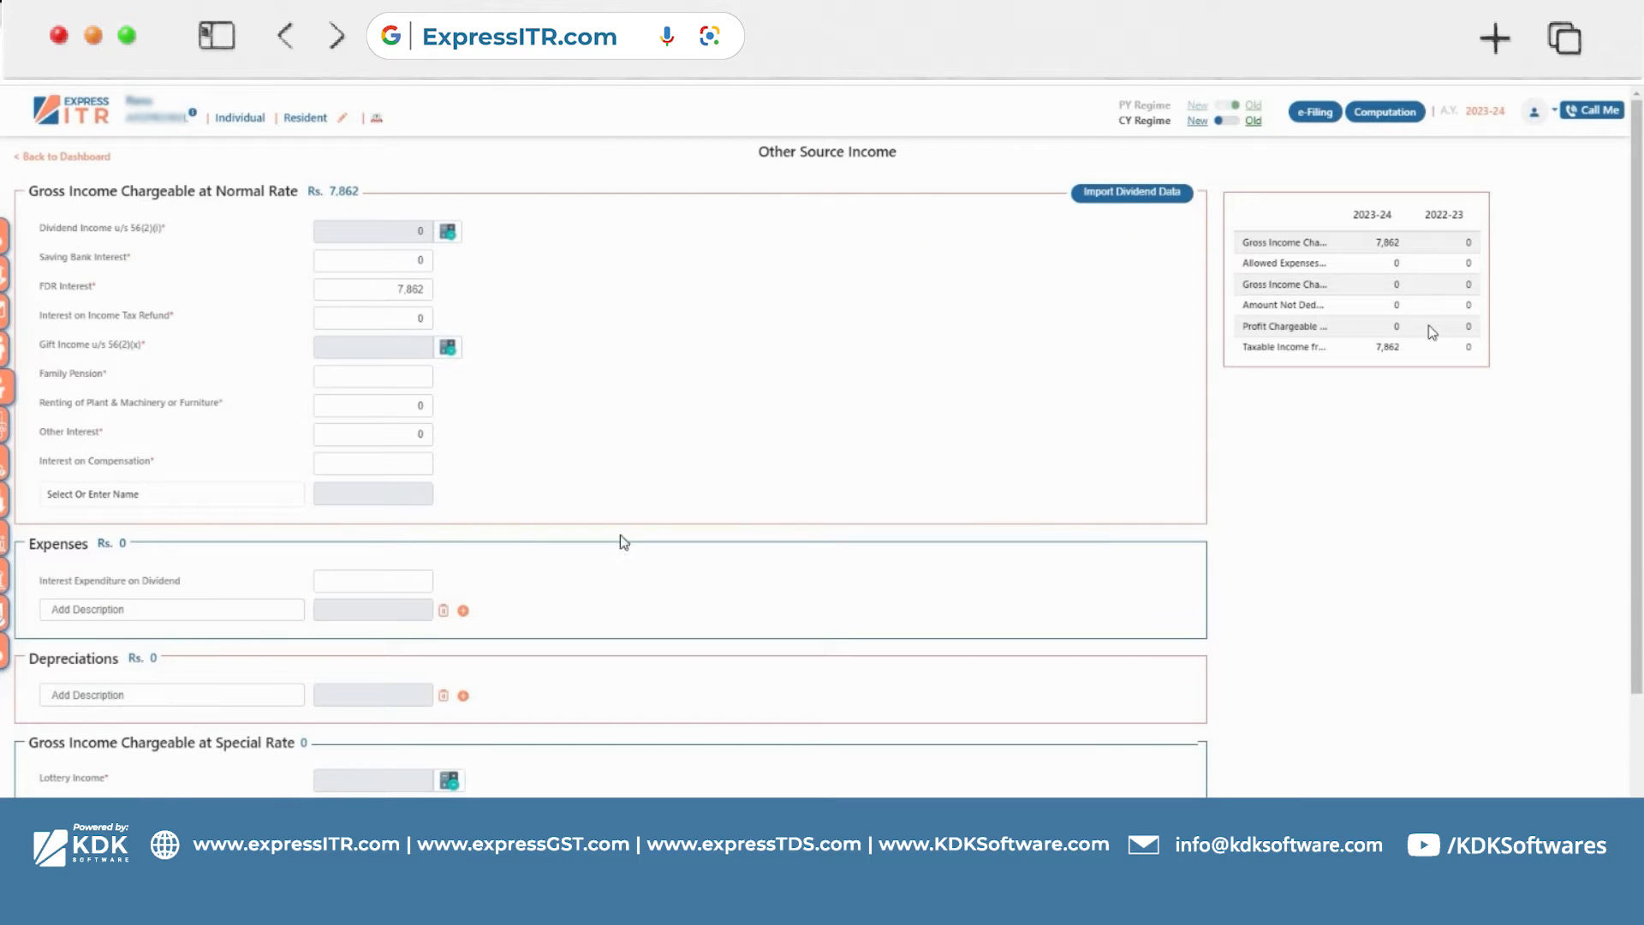
scroll(651, 540, "down", 3)
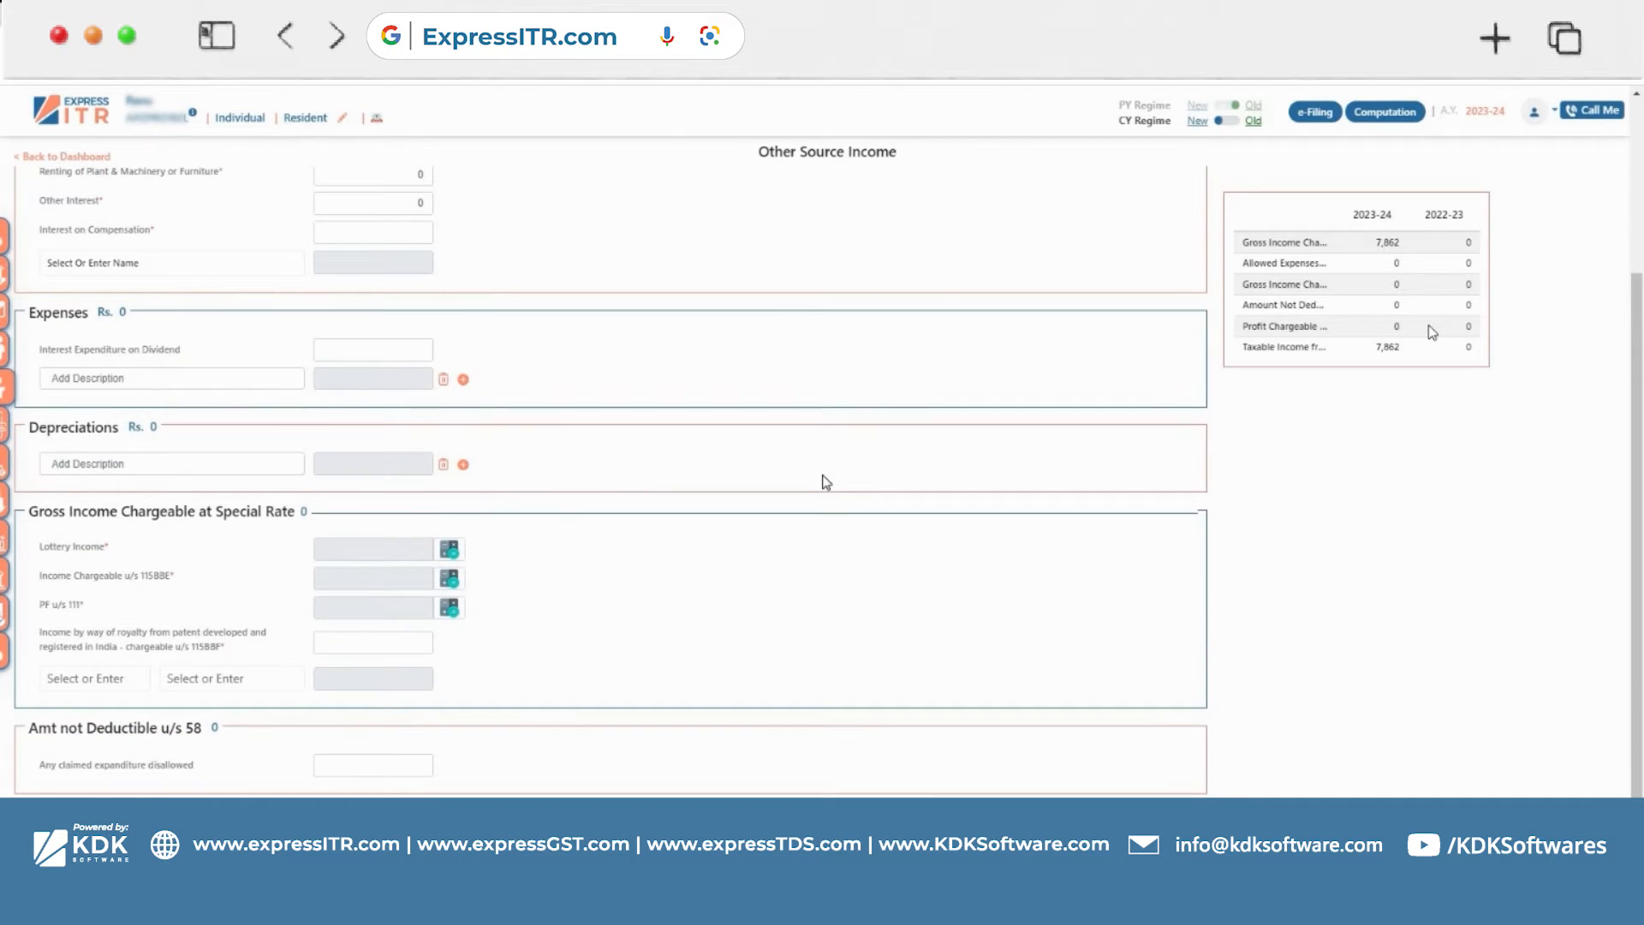
scroll(827, 482, "up", 3)
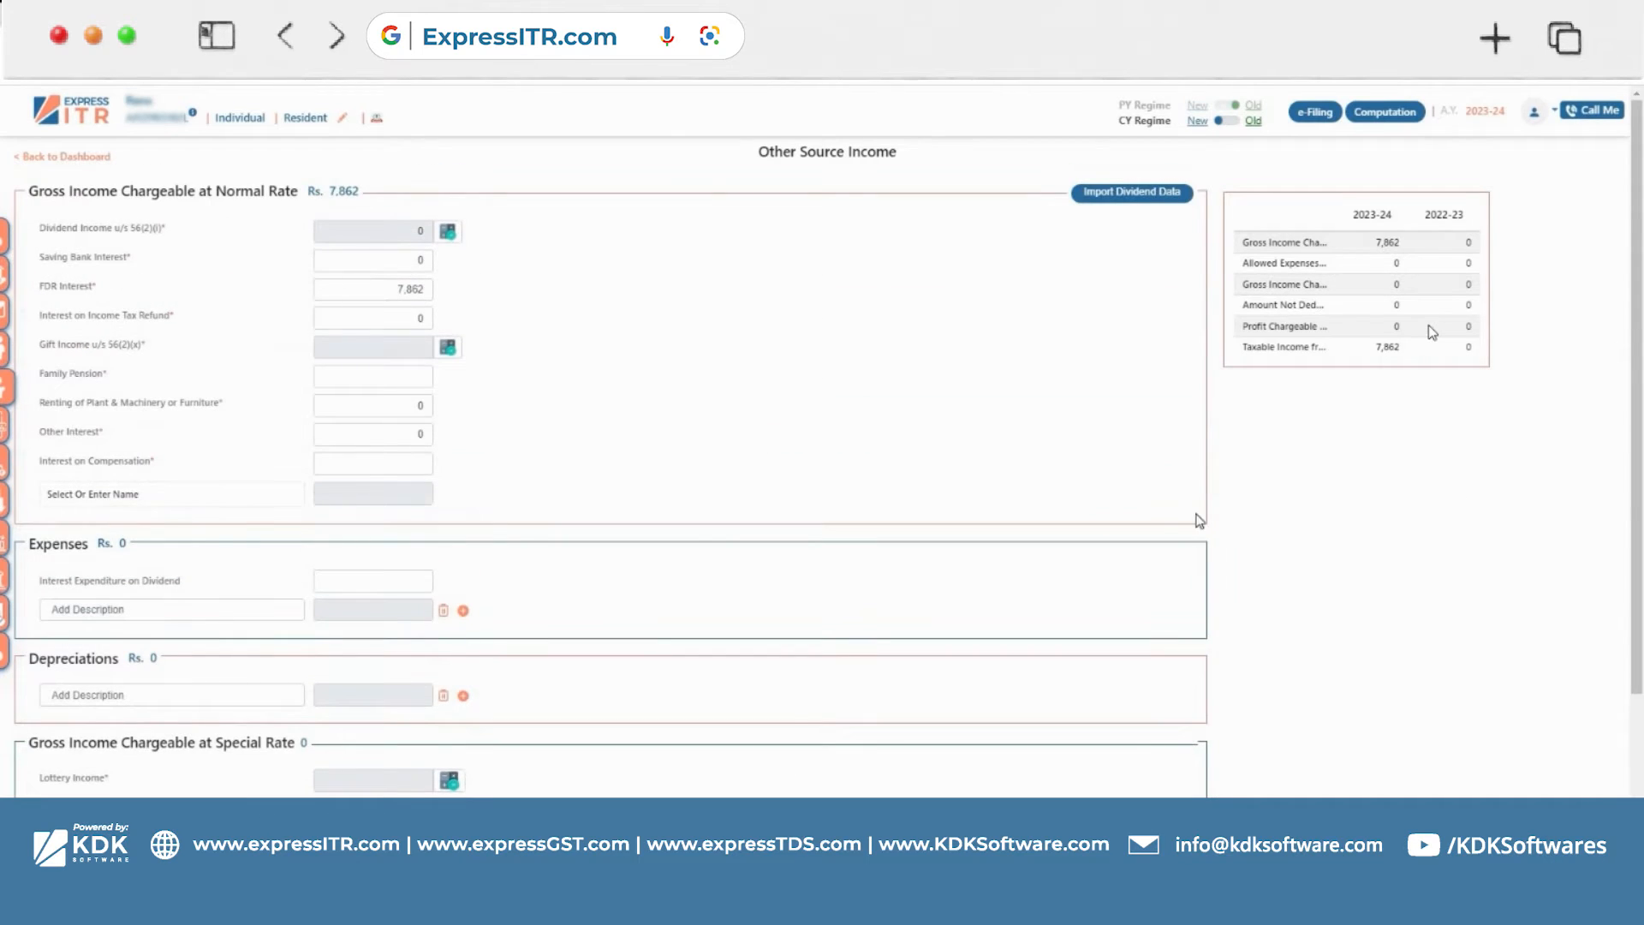
Review the computation of income, including the 37,222 aggregate liability.
mouse_move(5, 495)
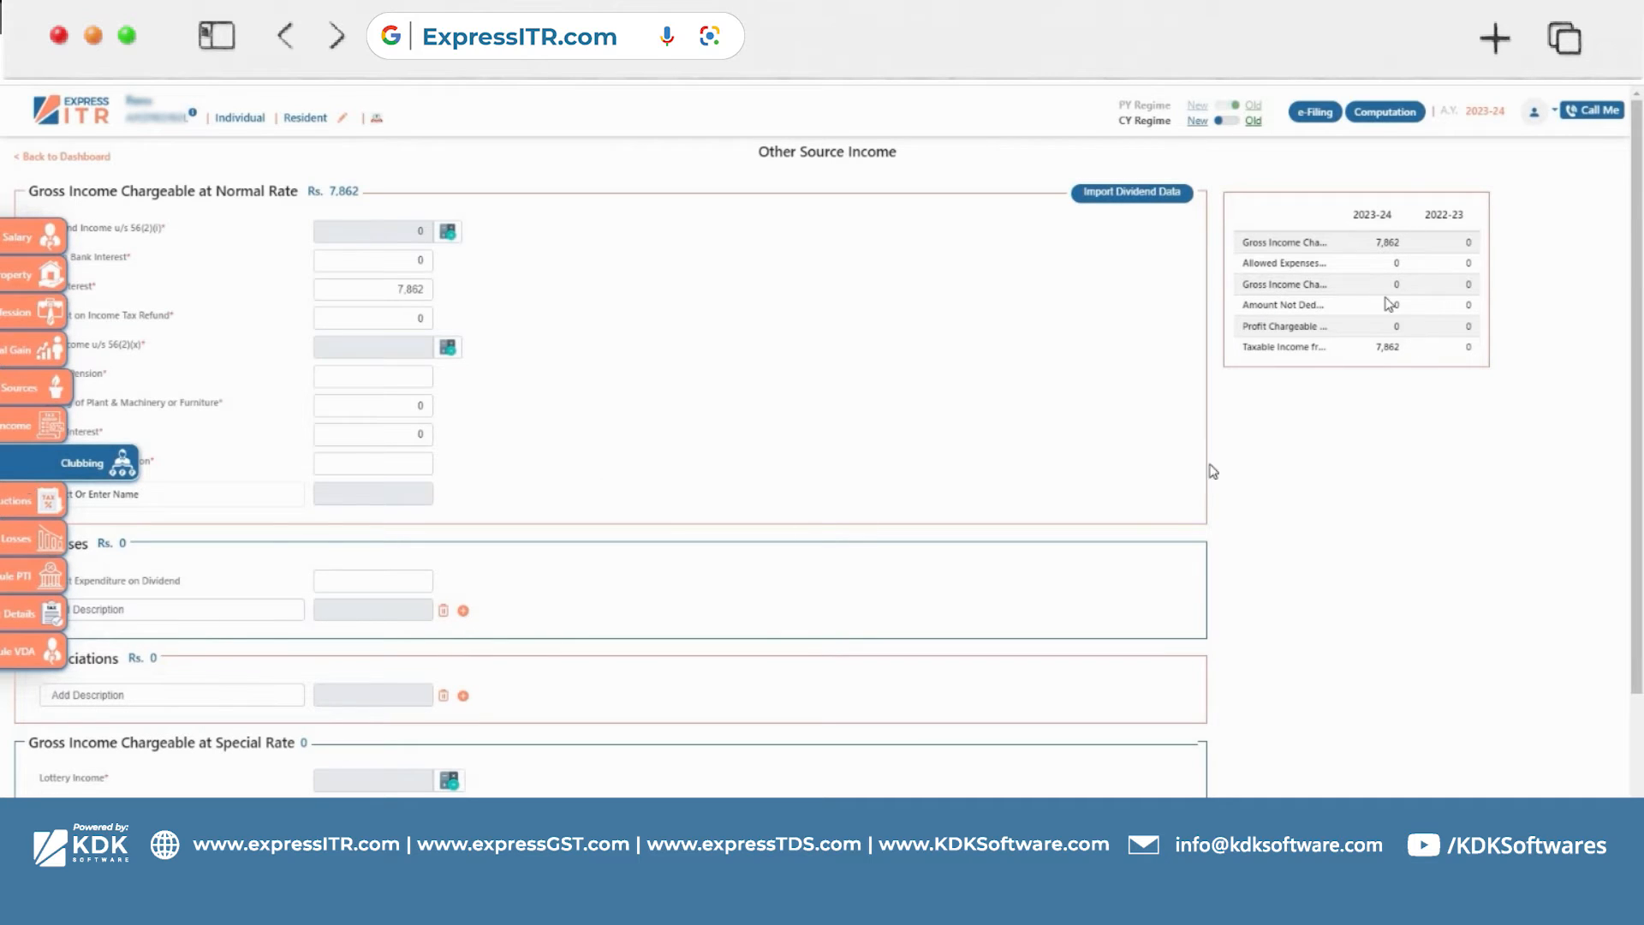
left_click(1385, 112)
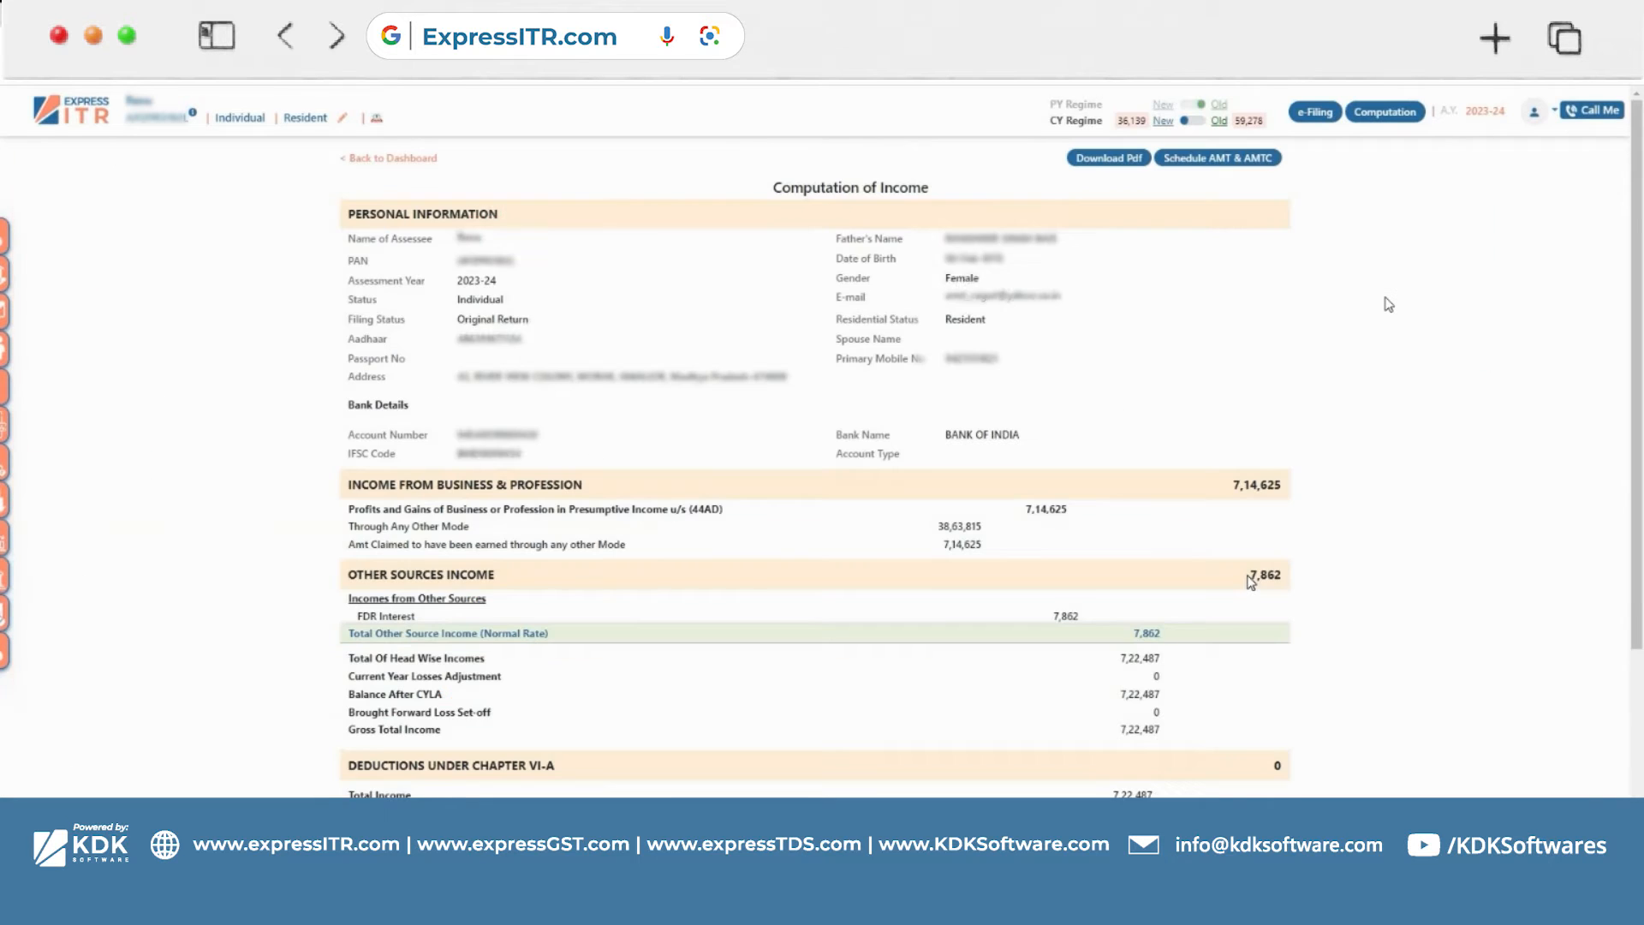
scroll(1251, 583, "down", 4)
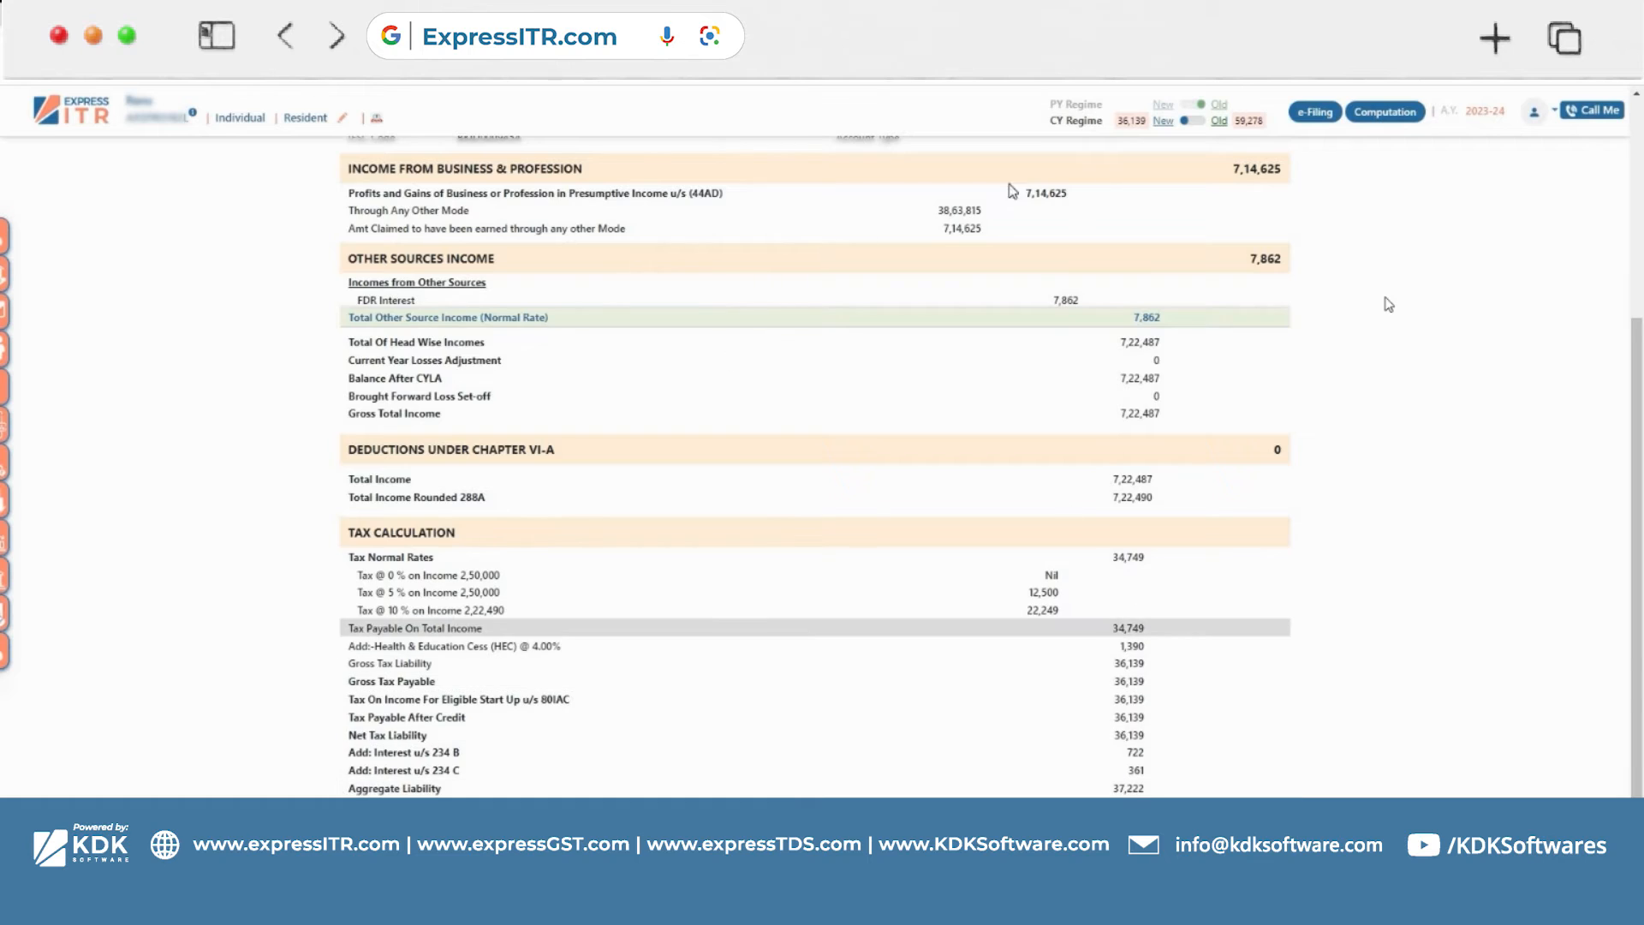
scroll(1319, 147, "up", 3)
scroll(1388, 304, "up", 1)
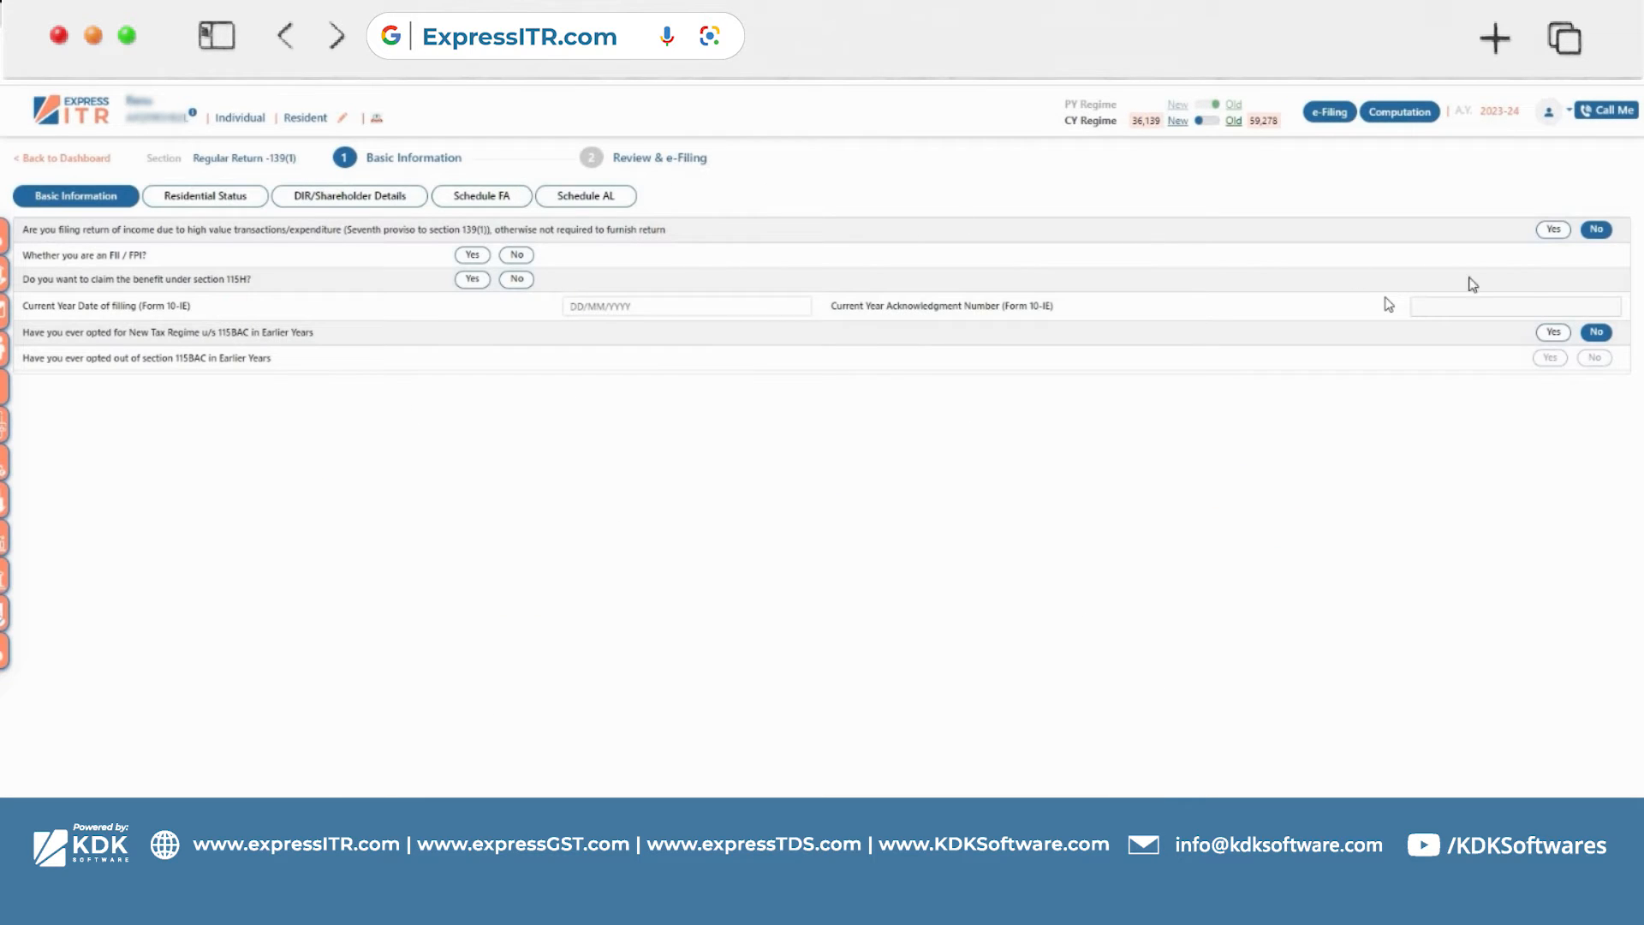
Answer Yes to earlier-years 115BAC new regime opt-in and view the e-filing errors.
left_click(1554, 333)
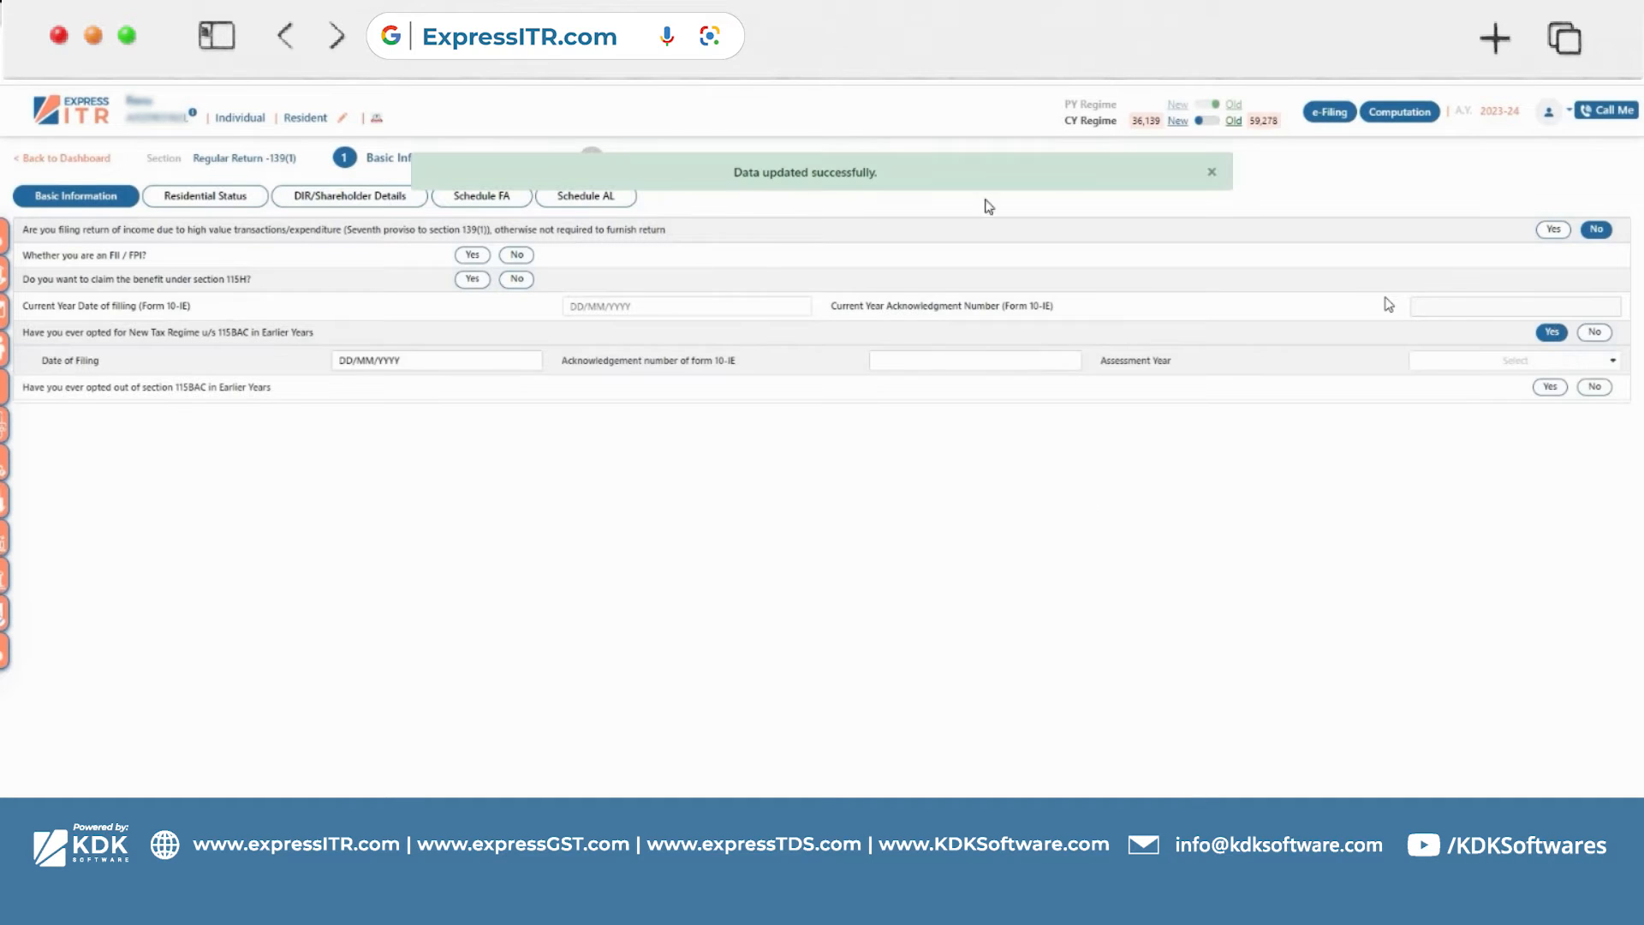
left_click(673, 161)
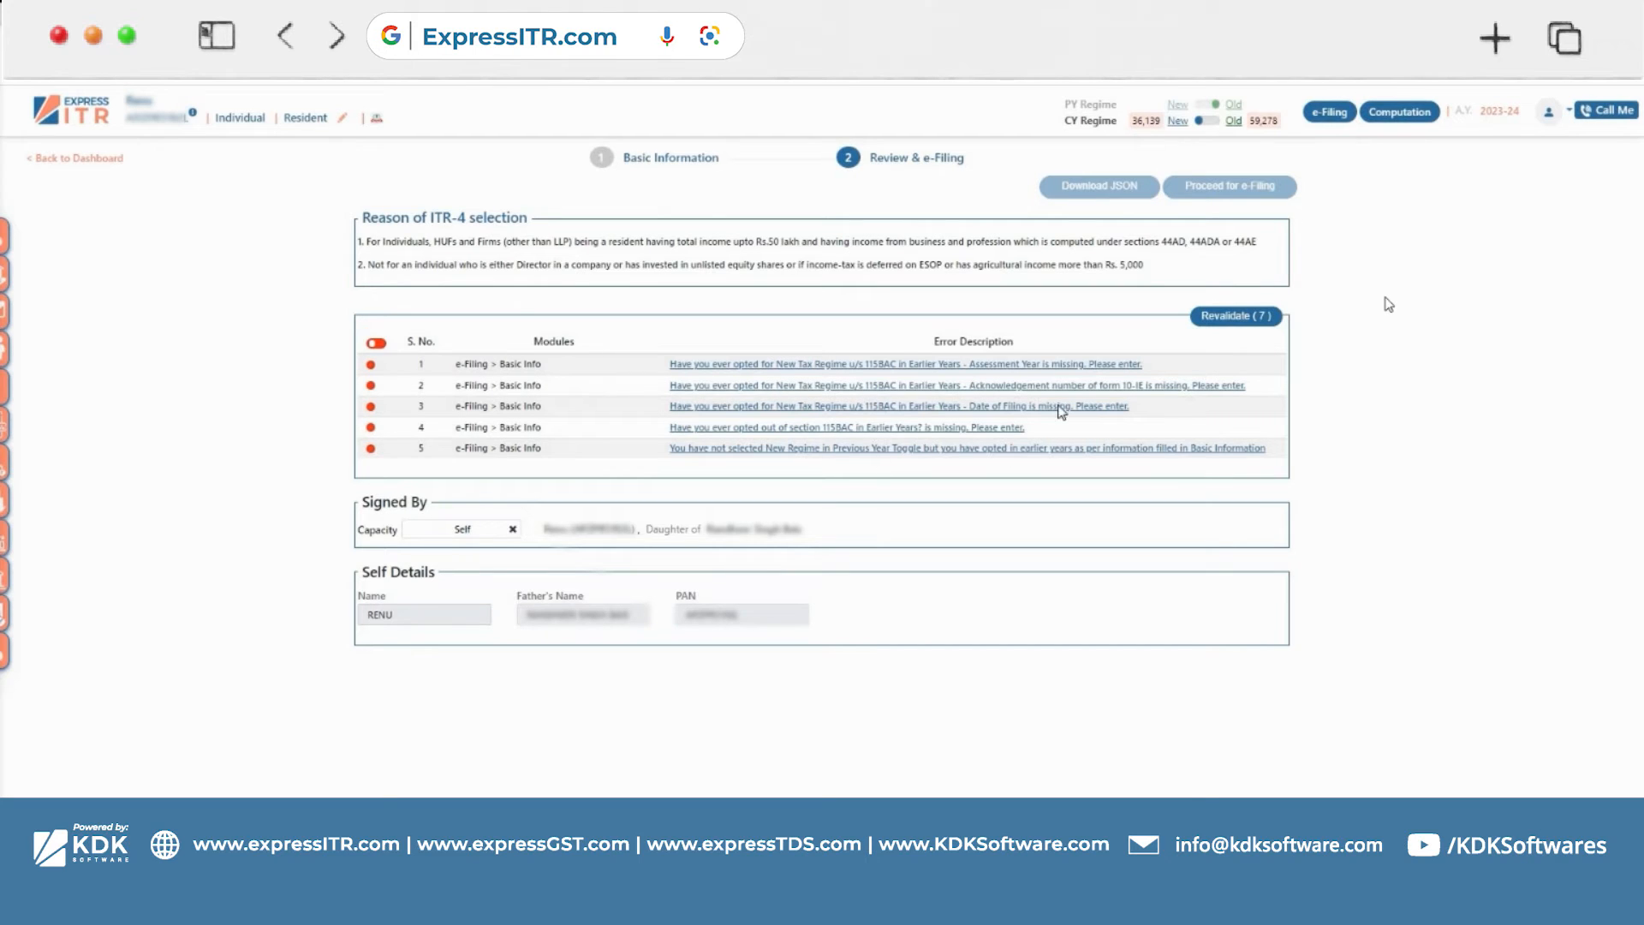
Filter to current-year errors and change the earlier-years 115BAC answer to No.
left_click(377, 344)
left_click(839, 367)
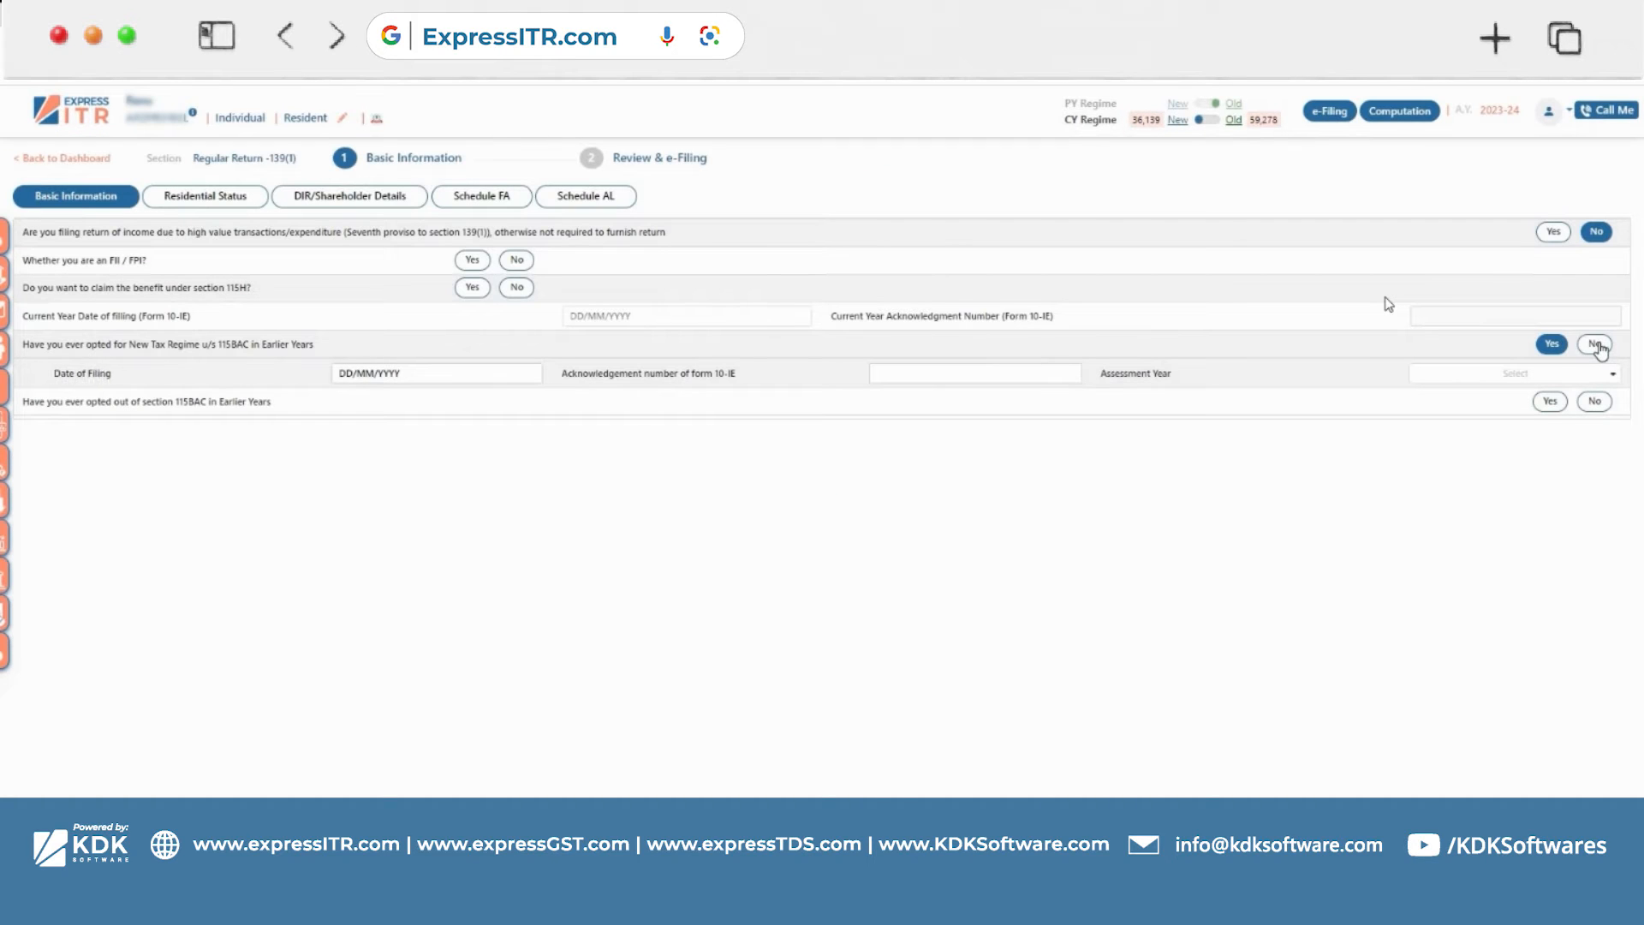
left_click(1607, 346)
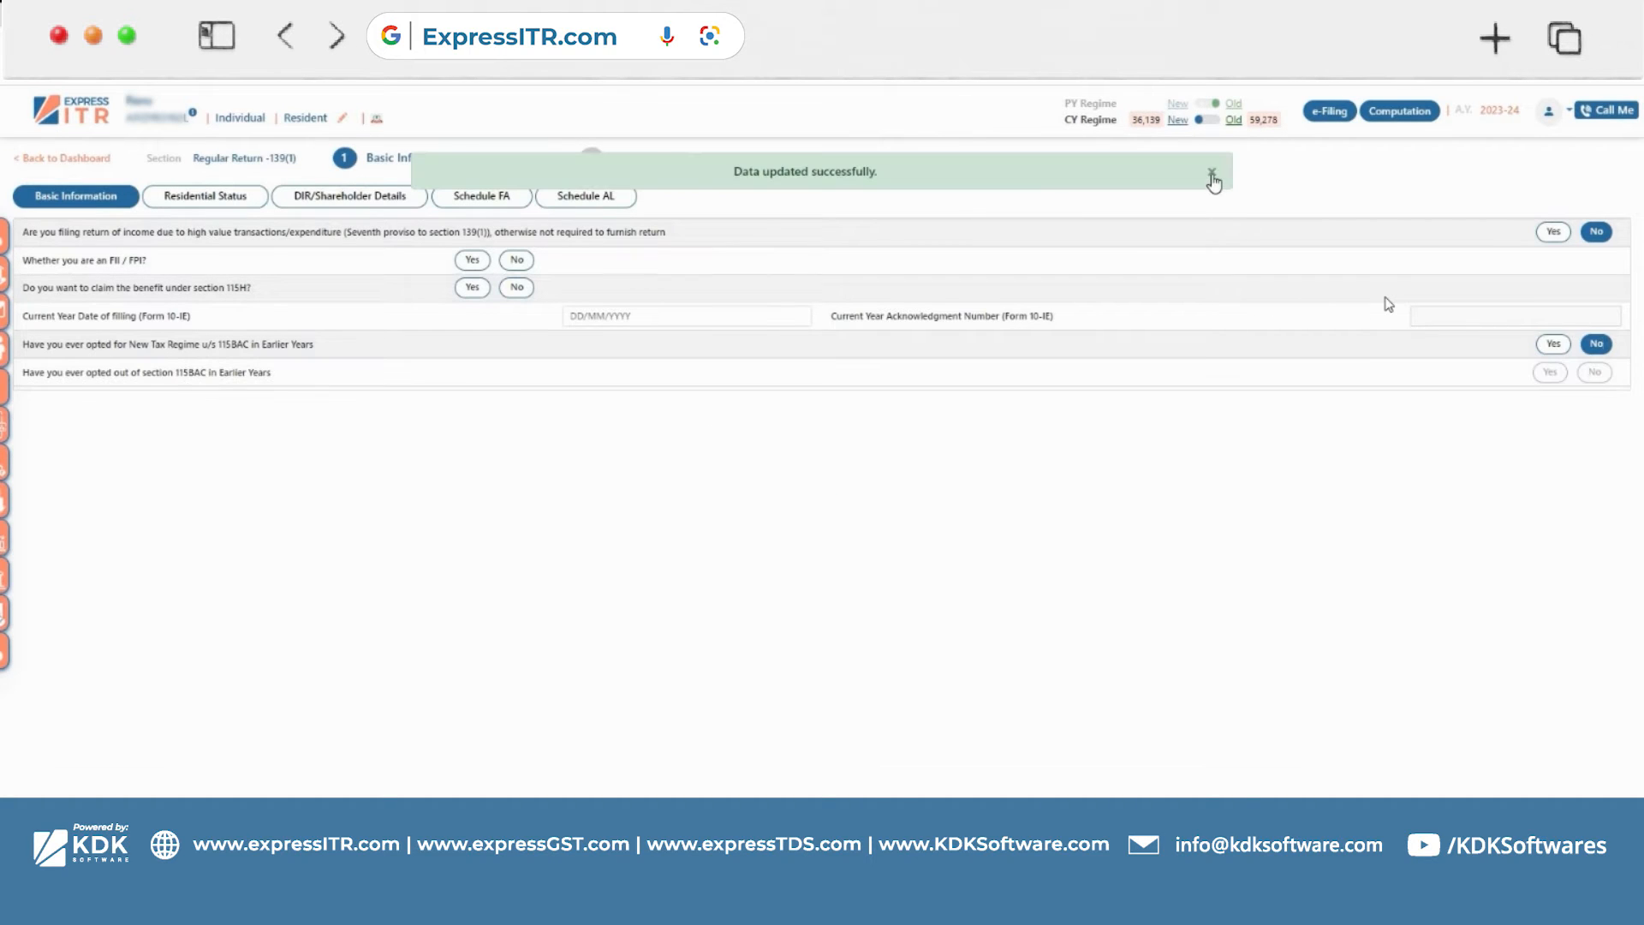
left_click(649, 160)
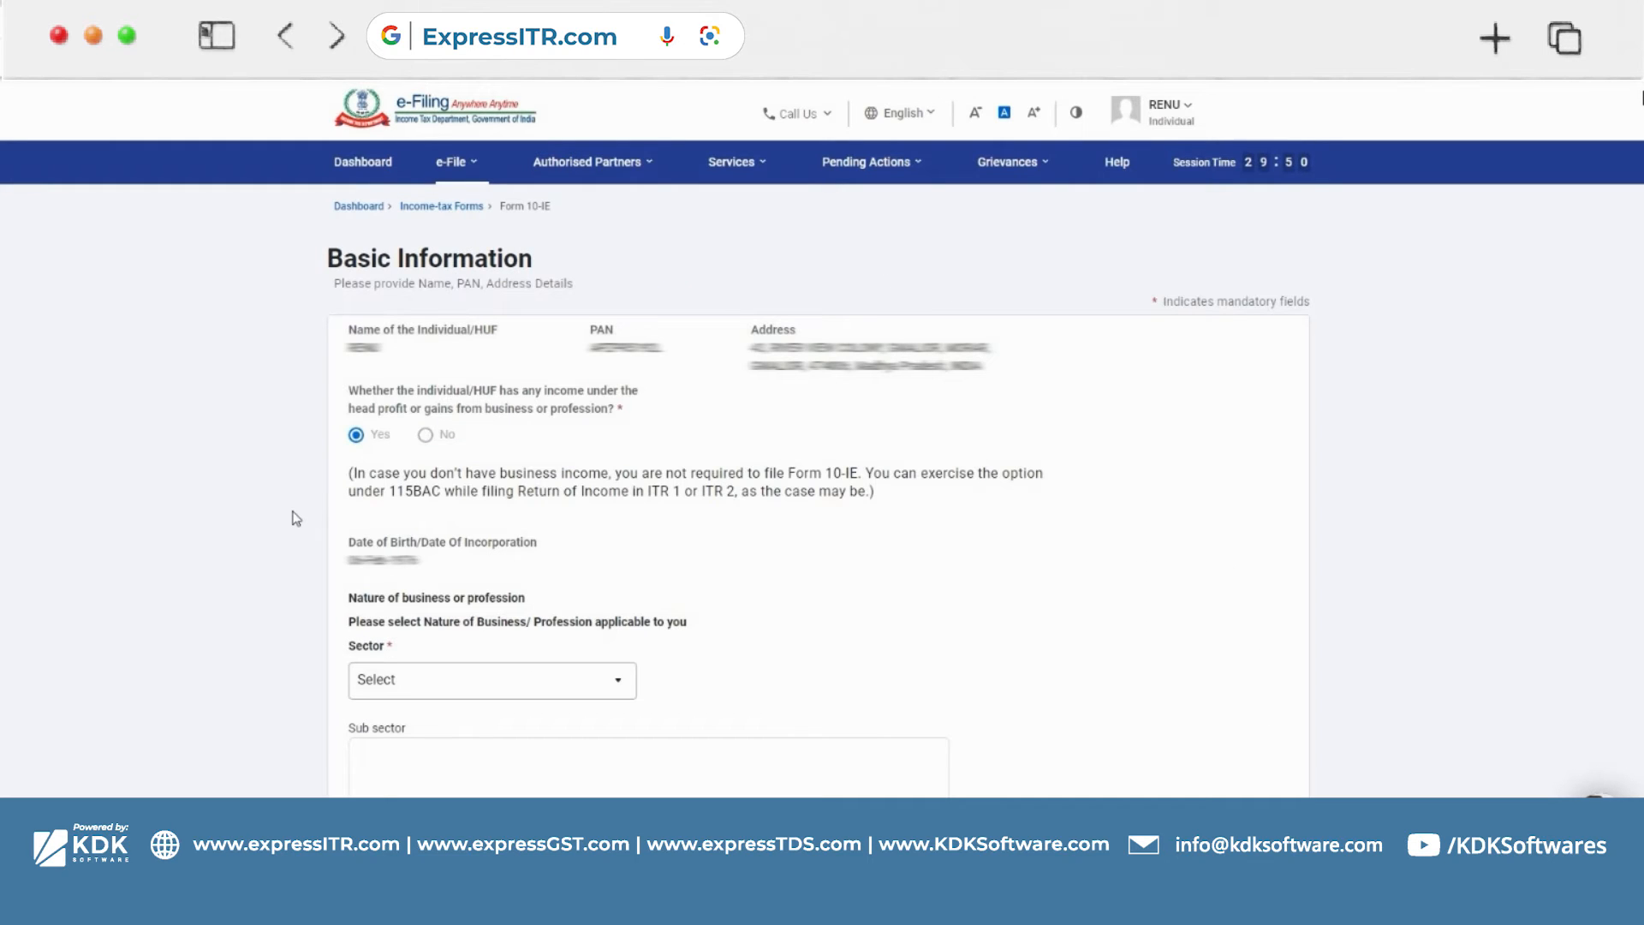
Set the Form 10-IE business sector to Construction with sub-sector 6010.
left_click(493, 680)
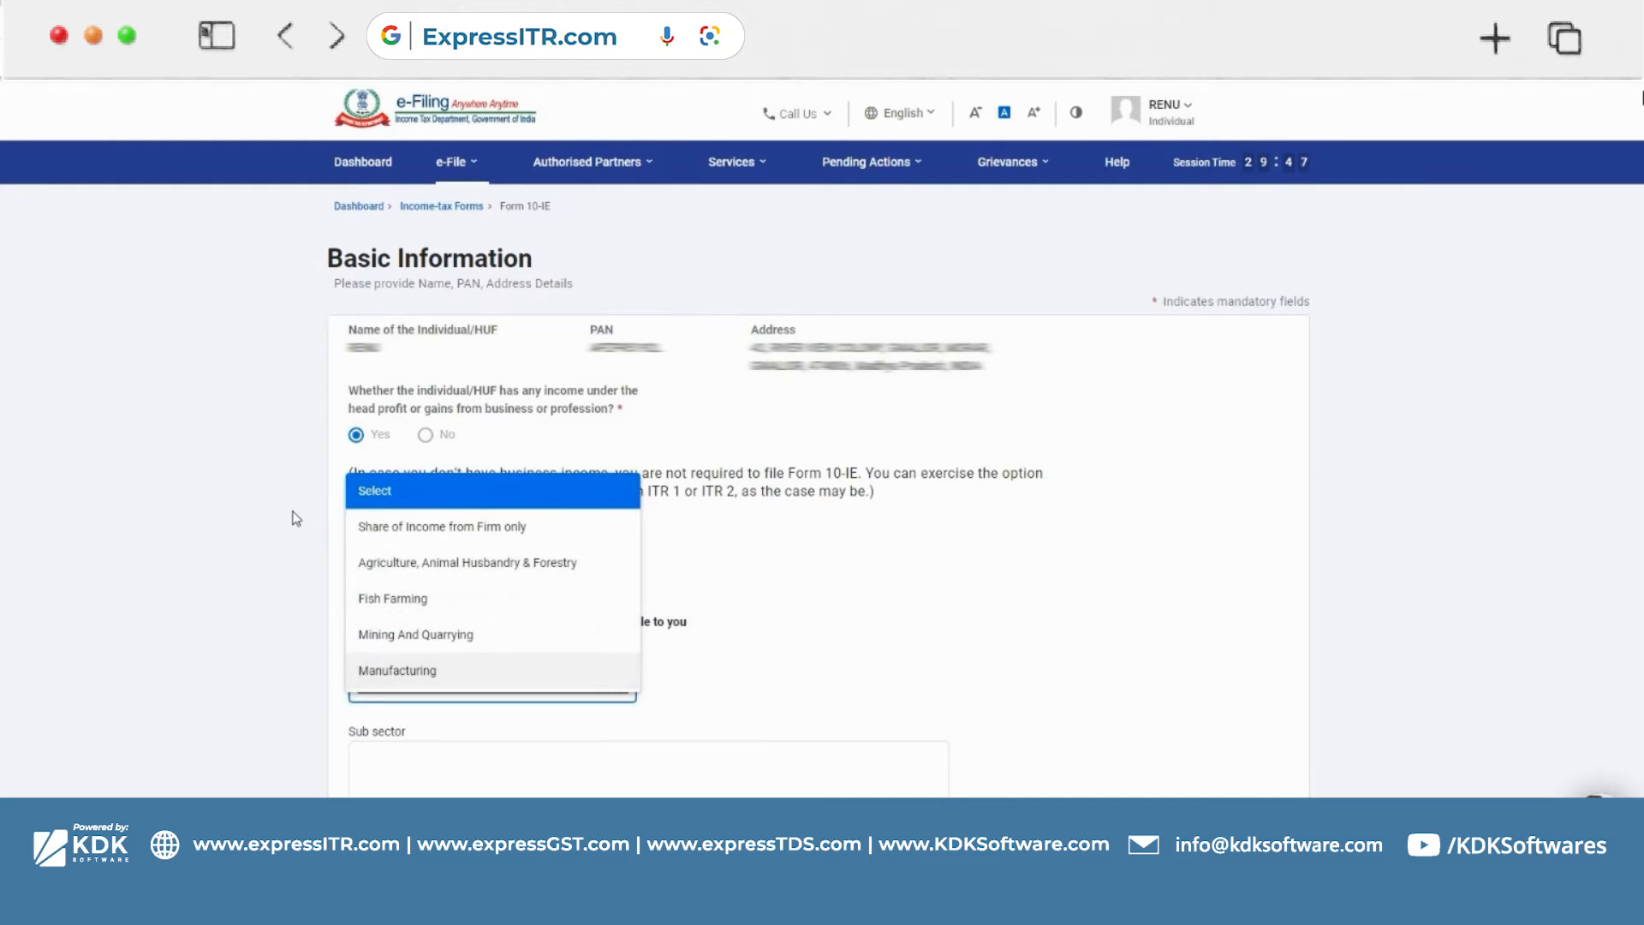
scroll(492, 673, "down", 2)
left_click(445, 581)
left_click(784, 775)
type("6010")
scroll(296, 518, "down", 8)
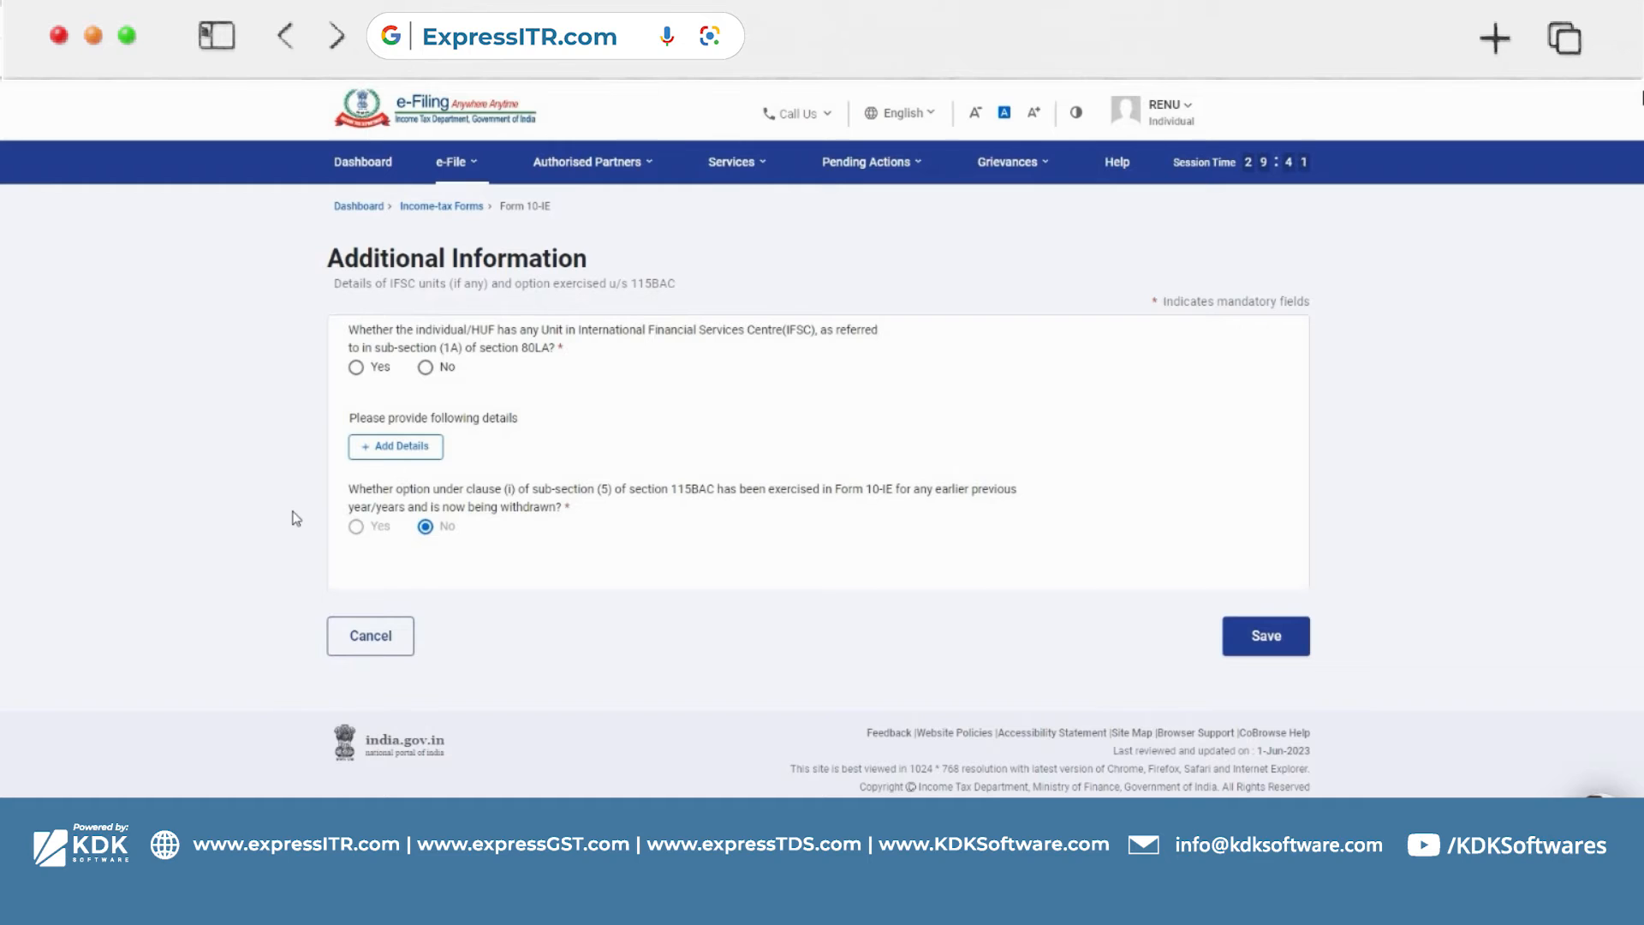
Answer No to IFSC unit, tick the declaration, choose exercise, and affirm 115BAC conditions.
left_click(426, 368)
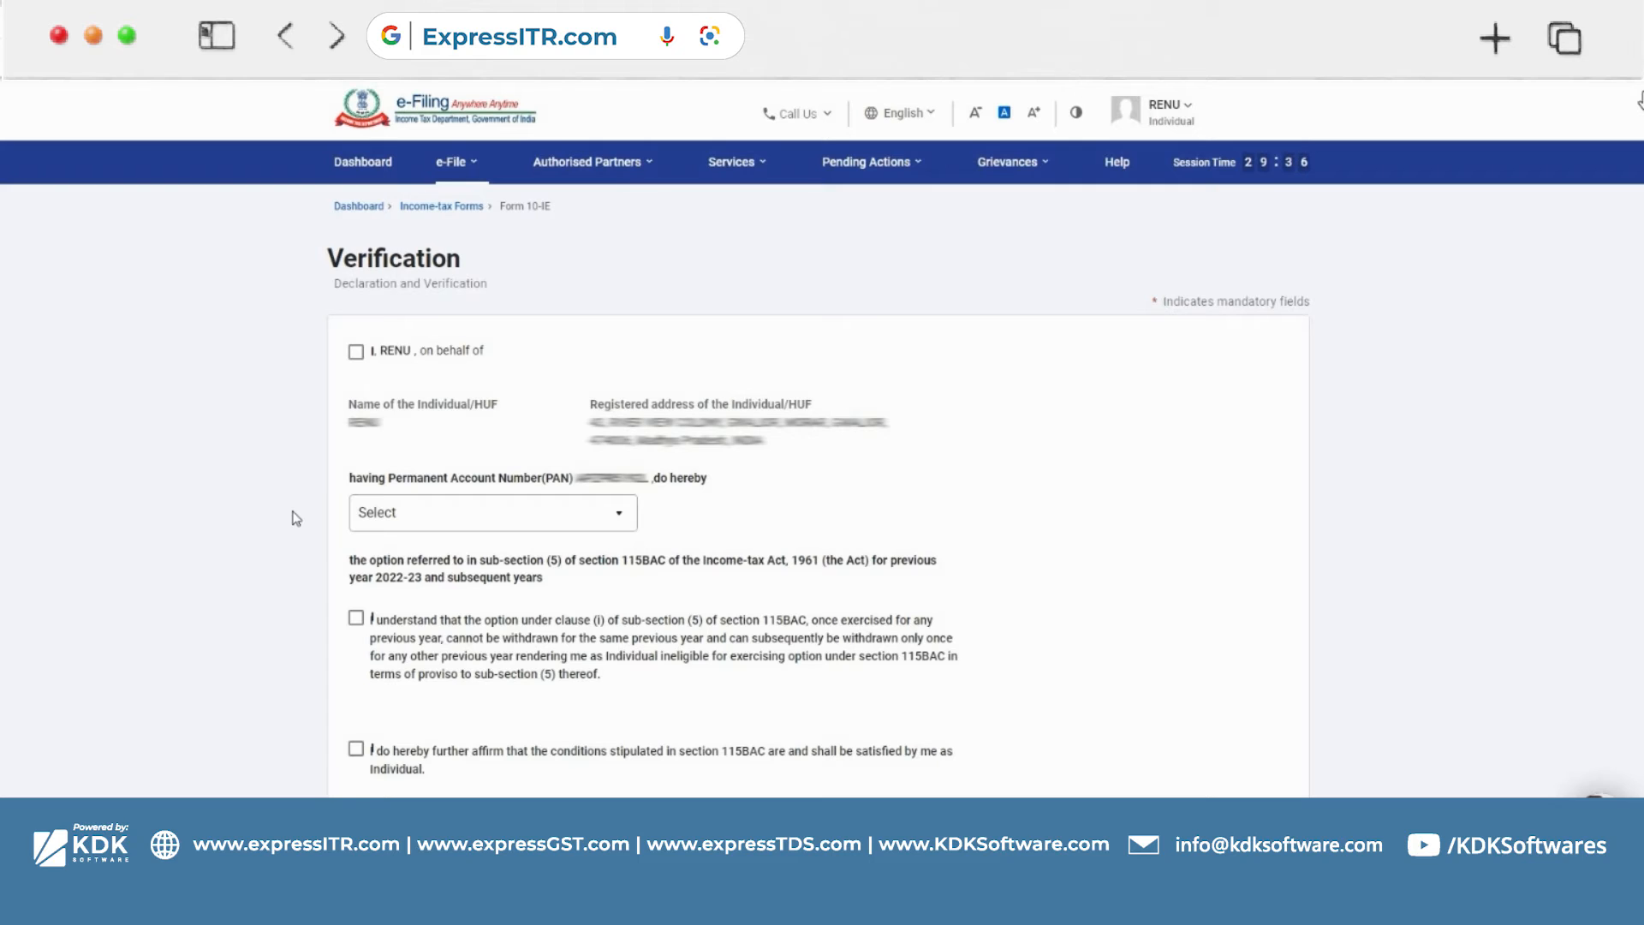
left_click(356, 352)
left_click(493, 513)
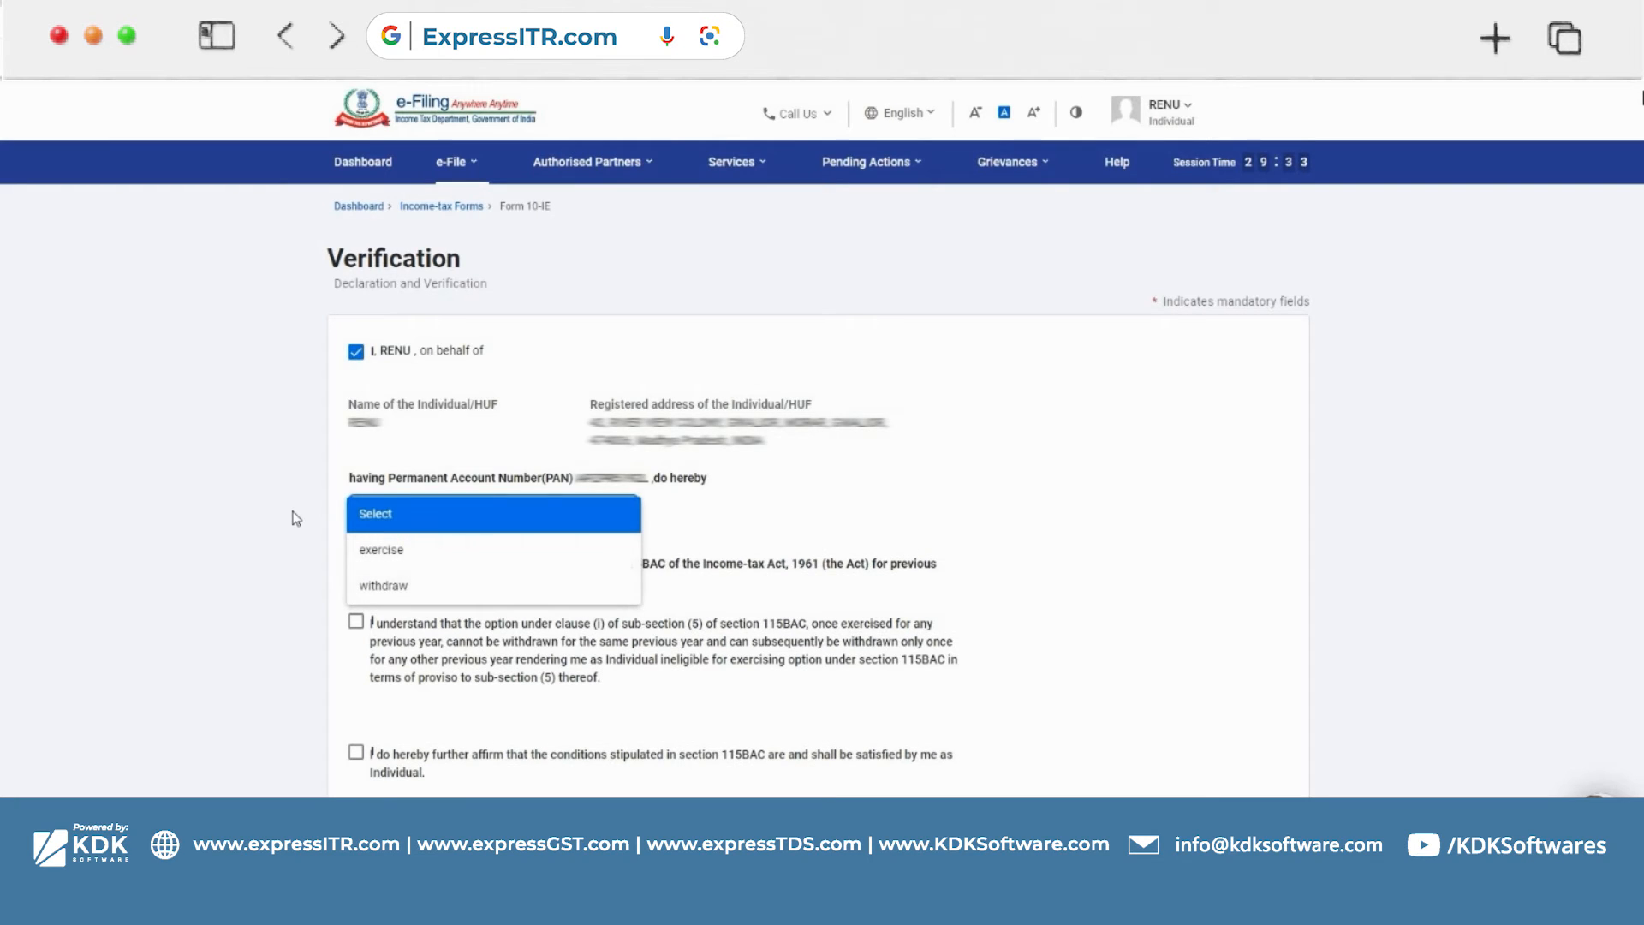
left_click(381, 549)
left_click(356, 748)
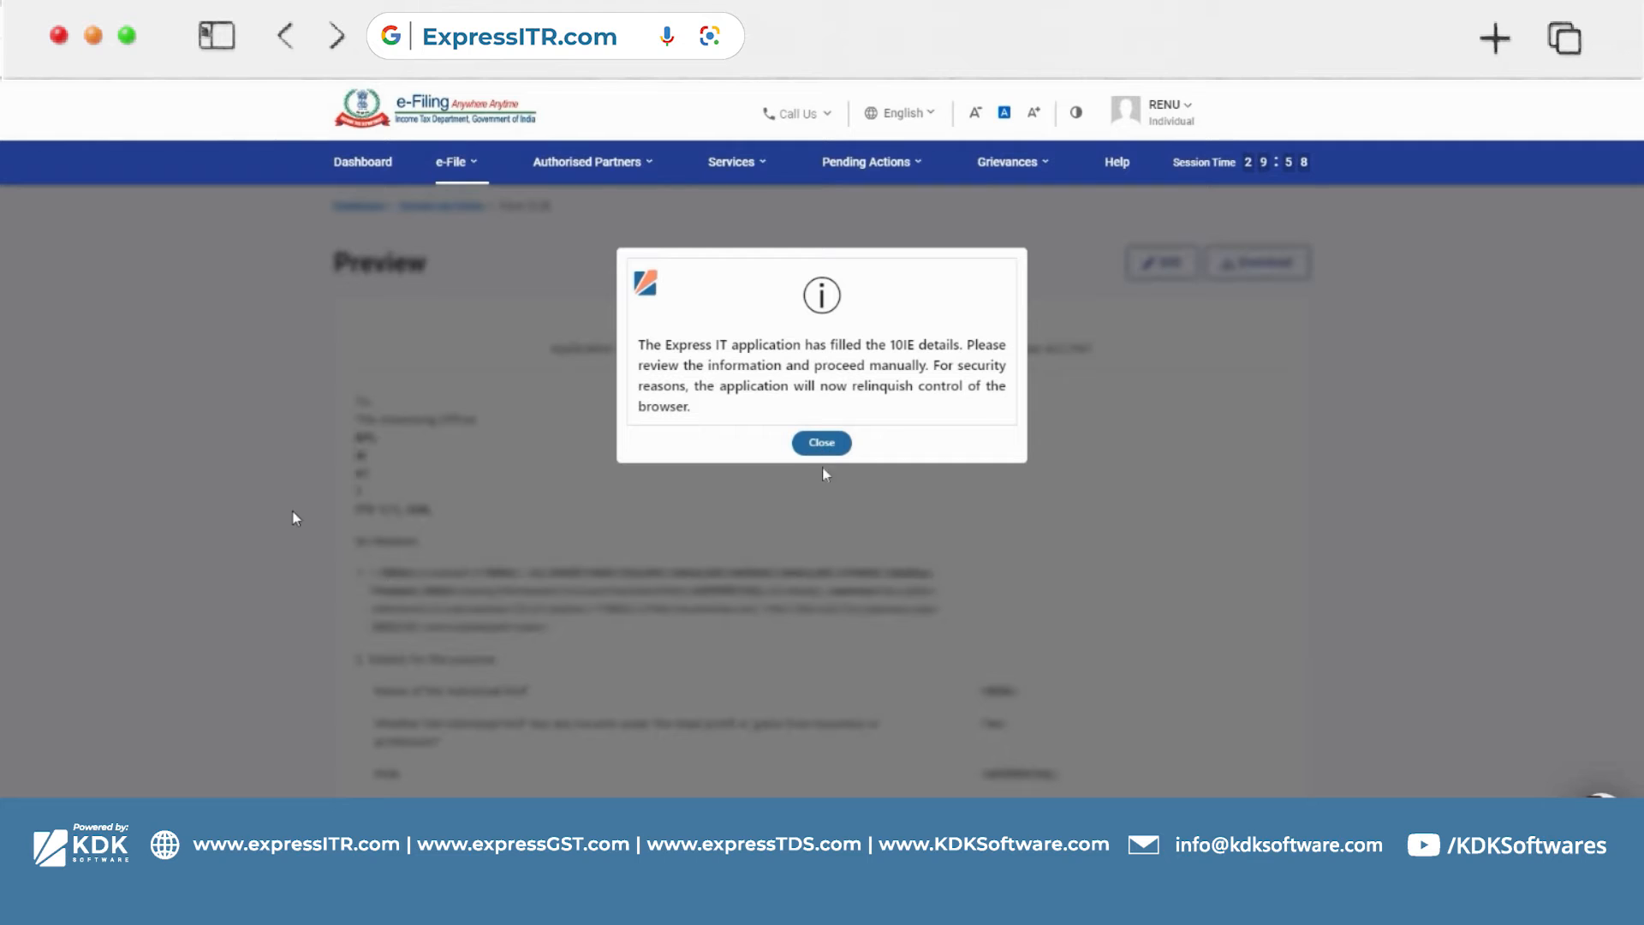
Send Form 10-IE to e-verification via Aadhaar OTP and consent to Aadhaar validation.
scroll(878, 621, "down", 10)
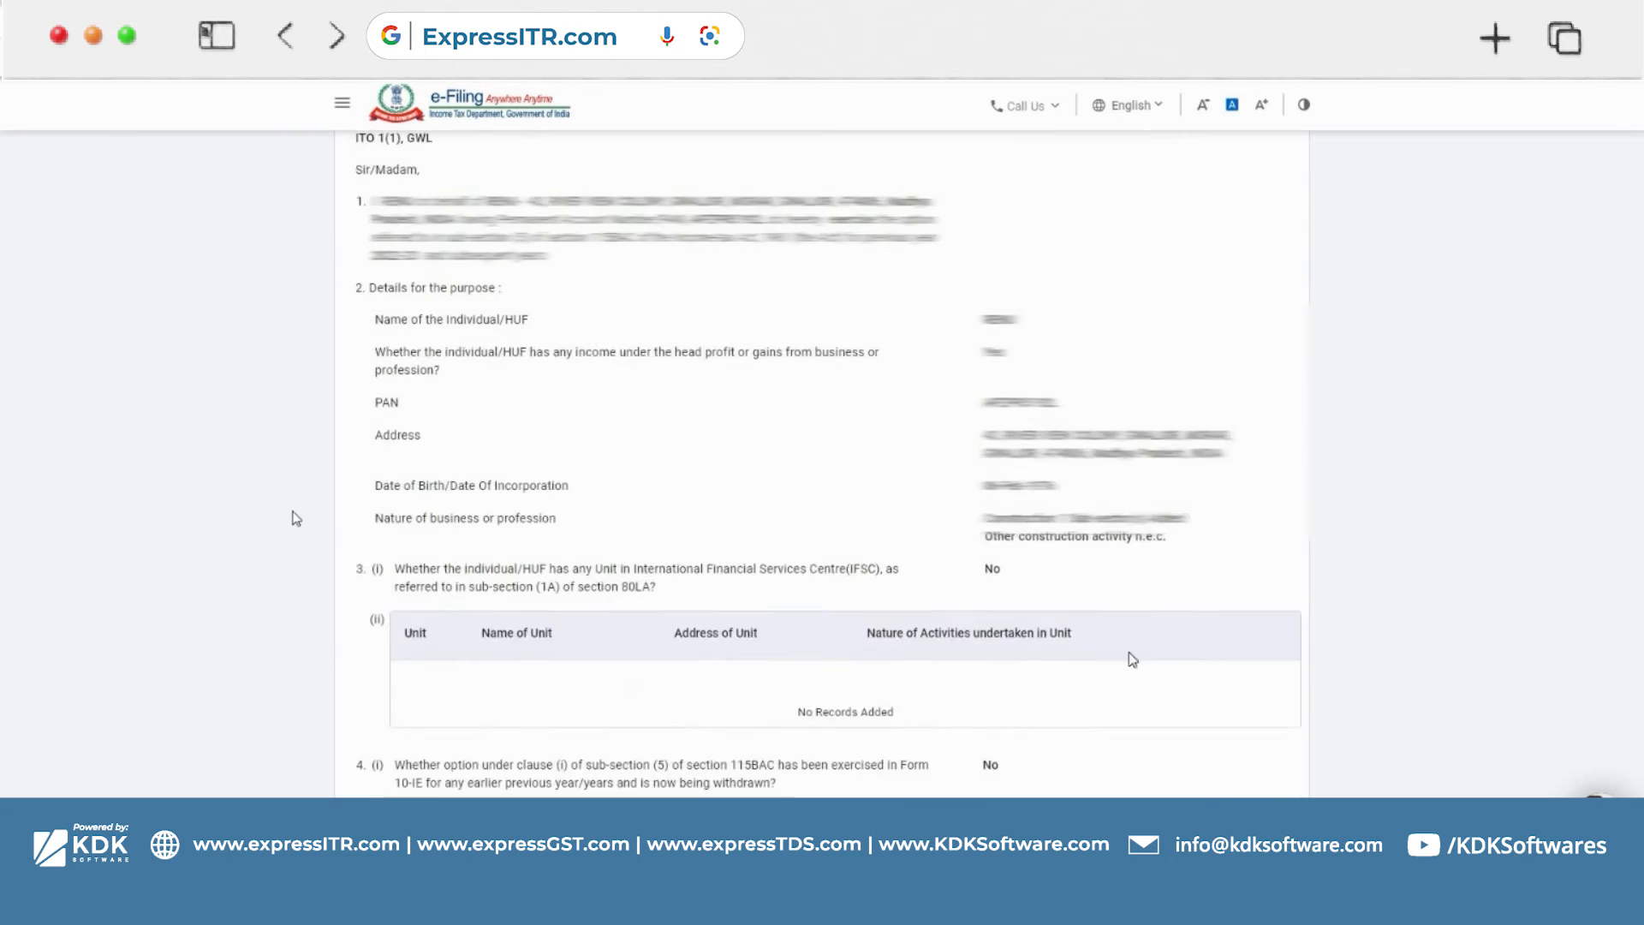
left_click(1232, 708)
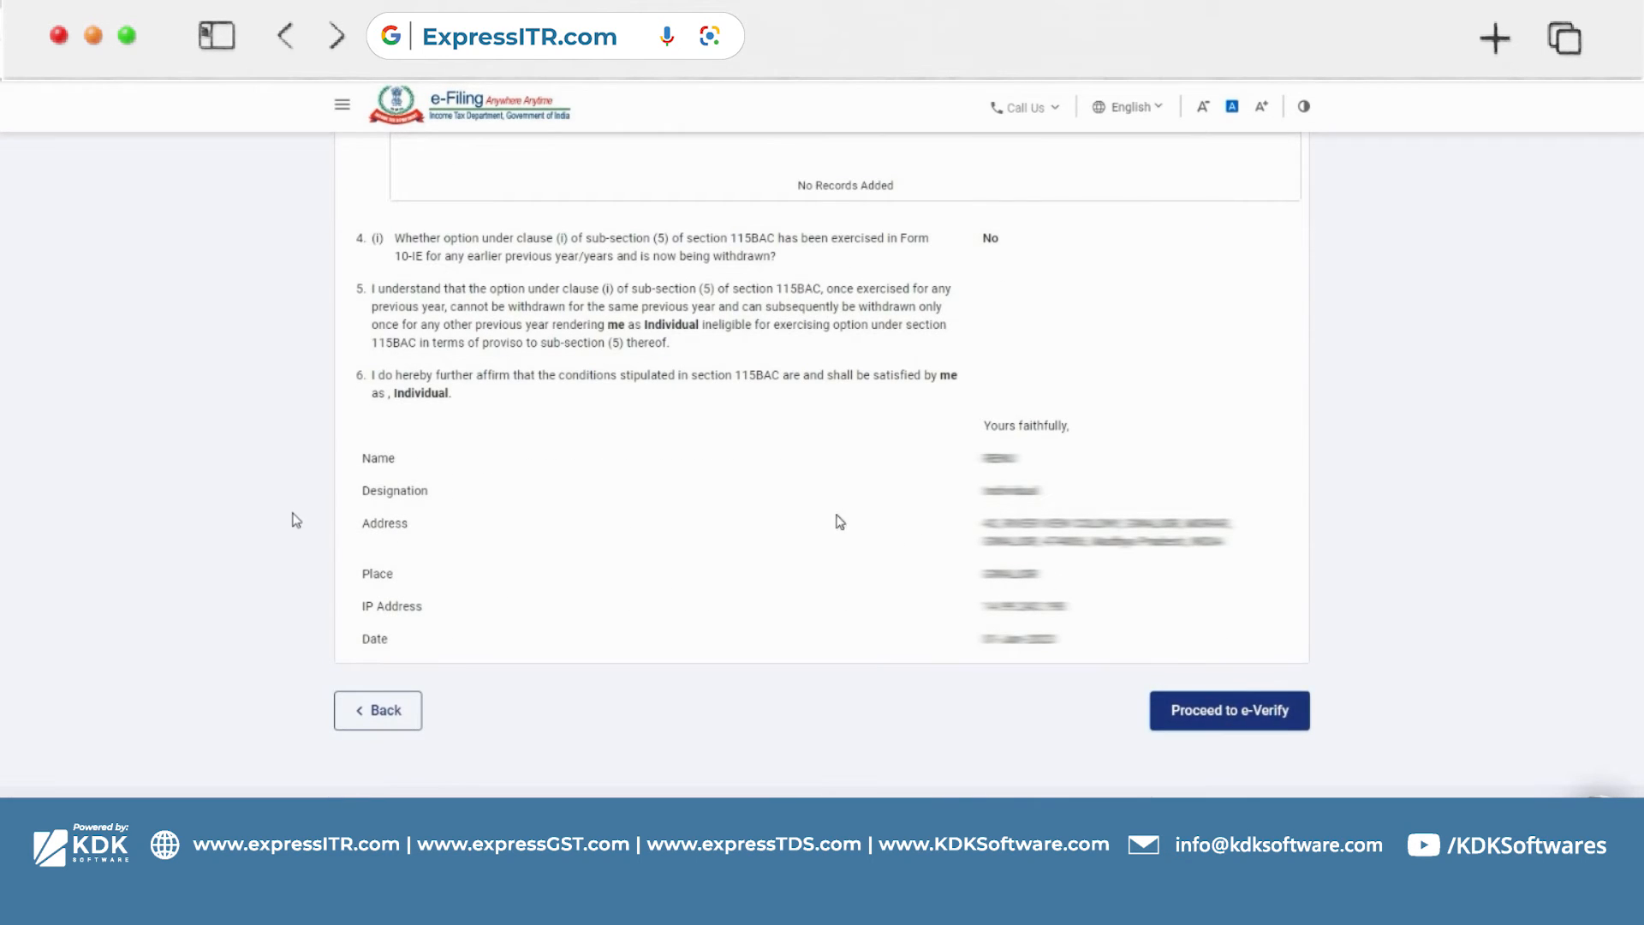
left_click(915, 548)
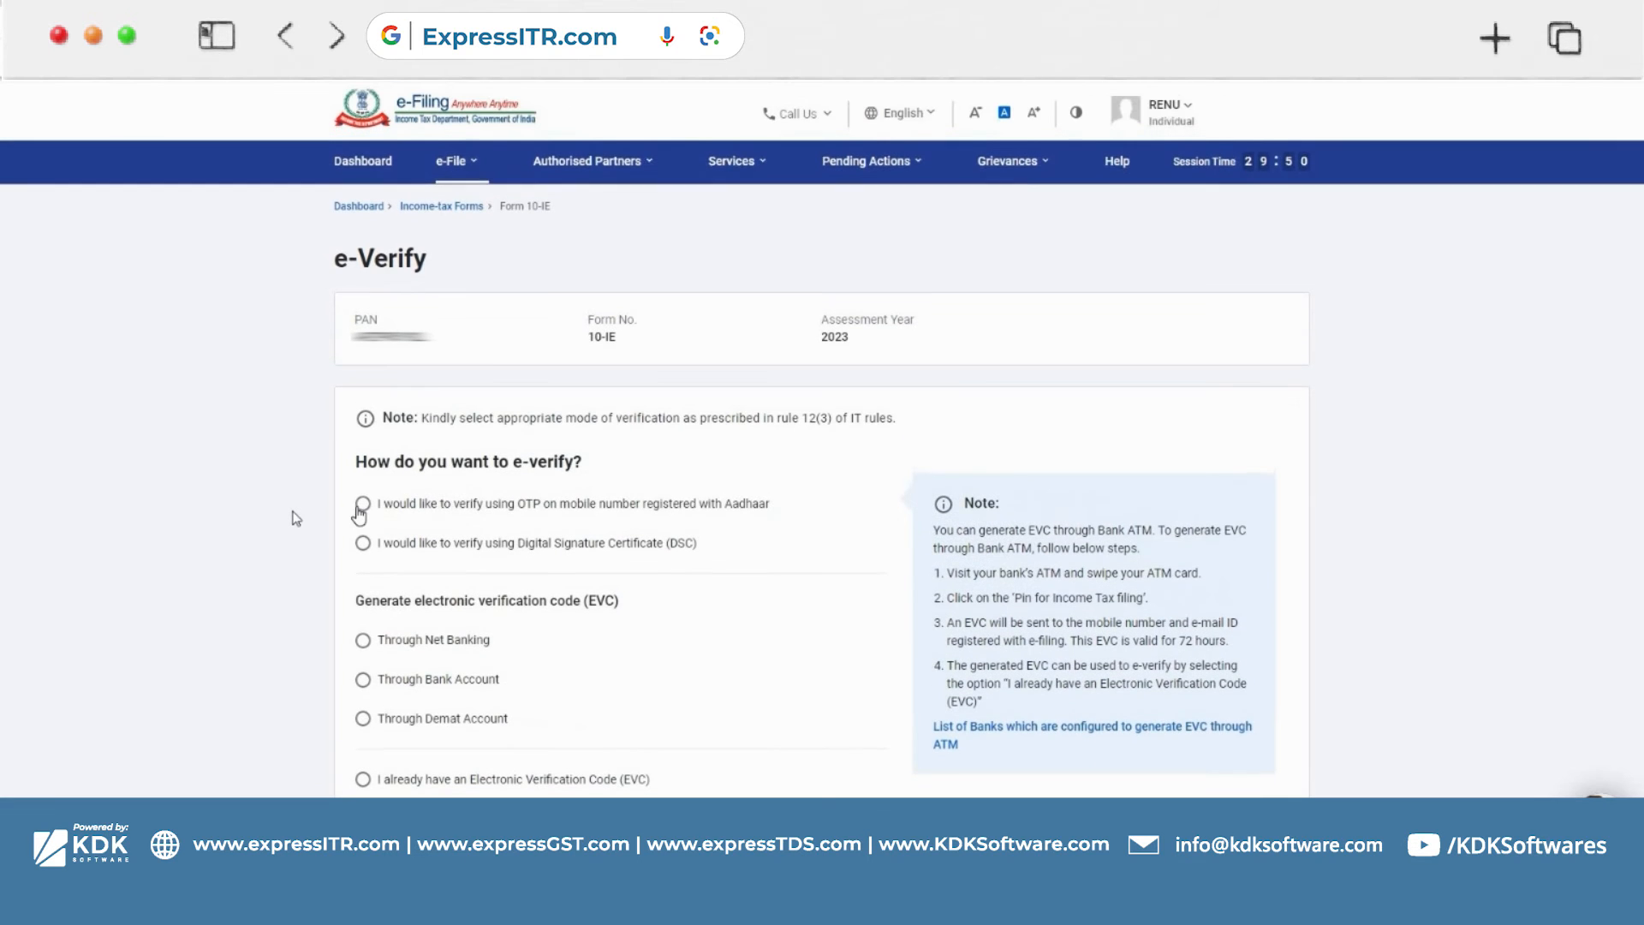
left_click(363, 504)
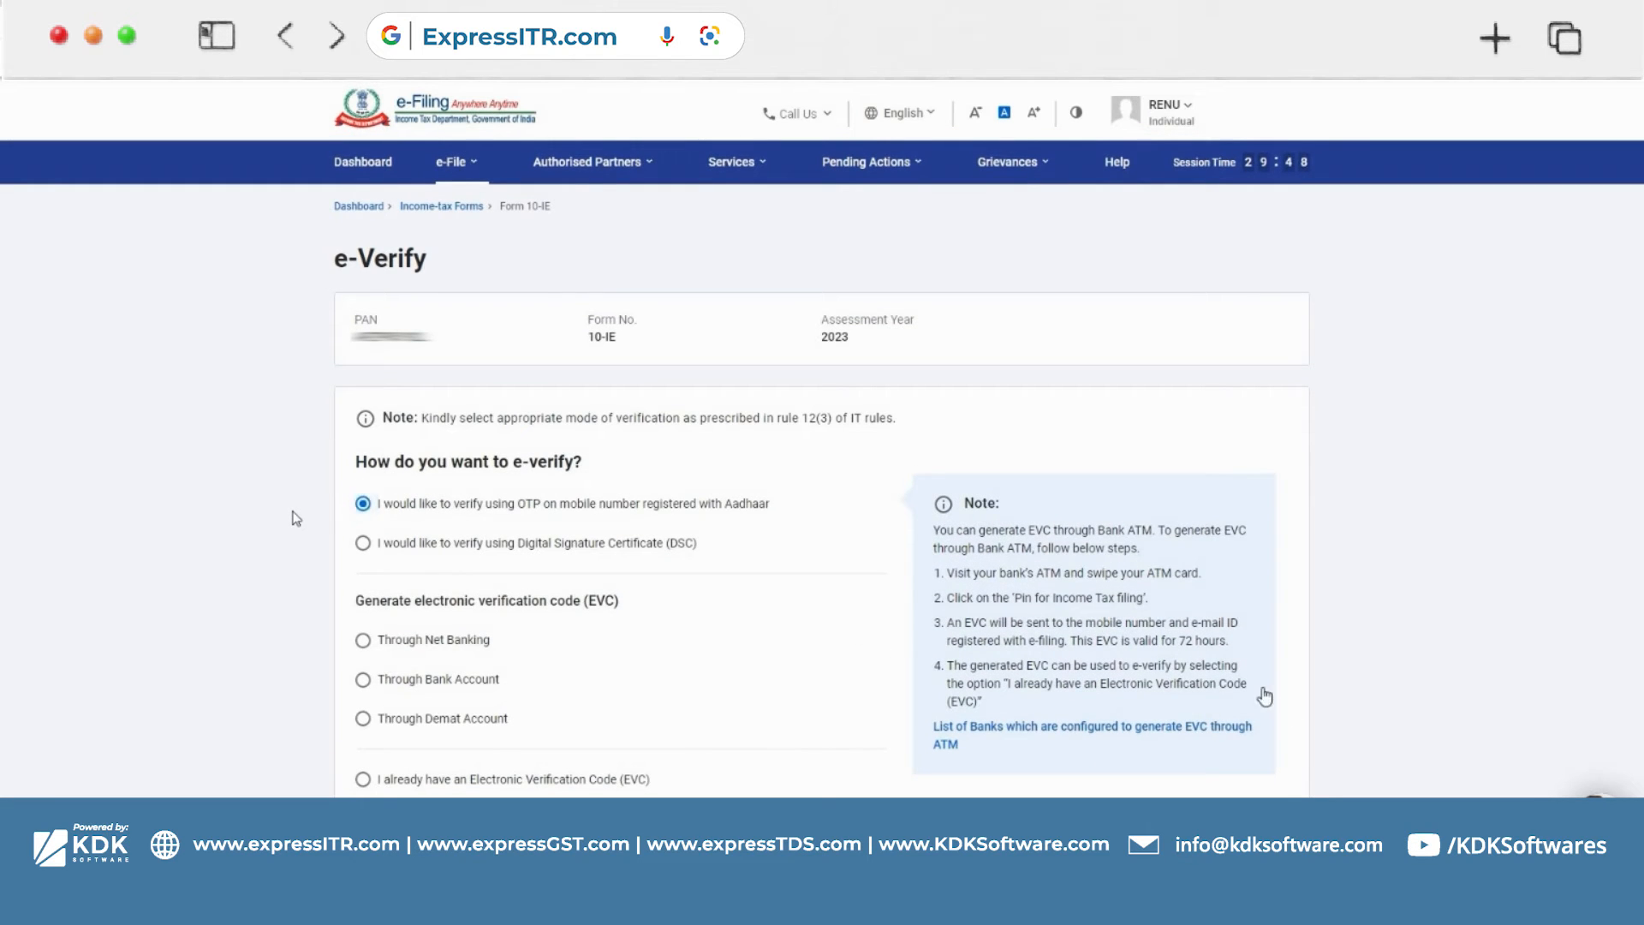
scroll(1266, 698, "down", 3)
left_click(1266, 692)
left_click(618, 504)
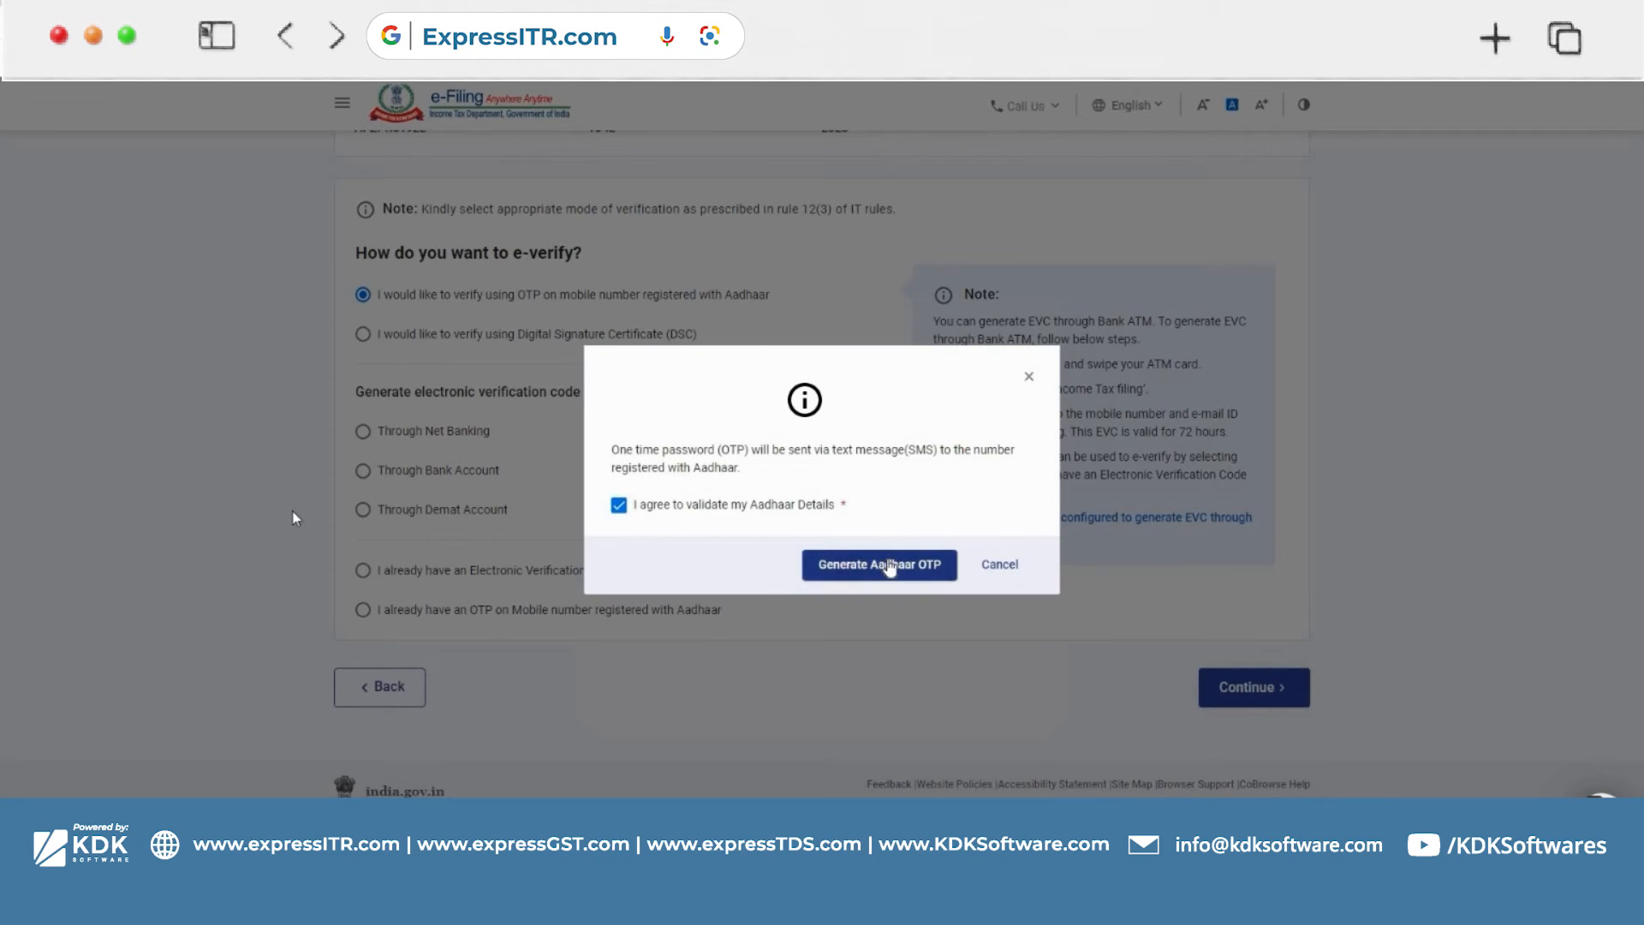
Generate the Aadhaar OTP for verifying Form 10-IE.
left_click(891, 565)
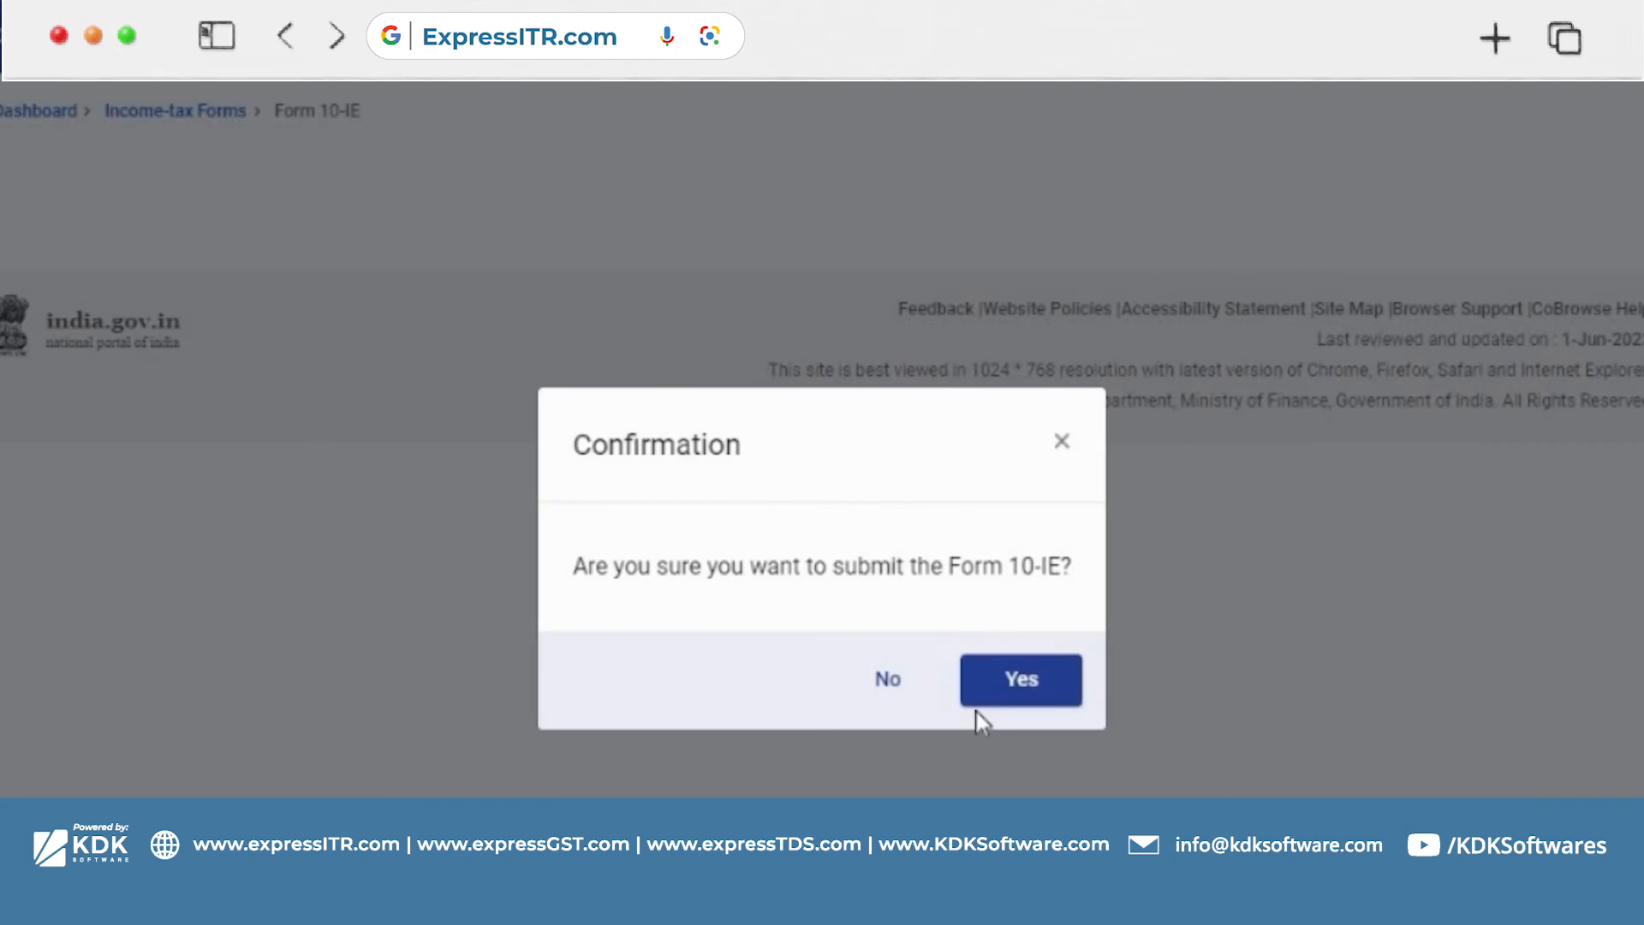
Confirm submission of Form 10-IE.
left_click(1072, 686)
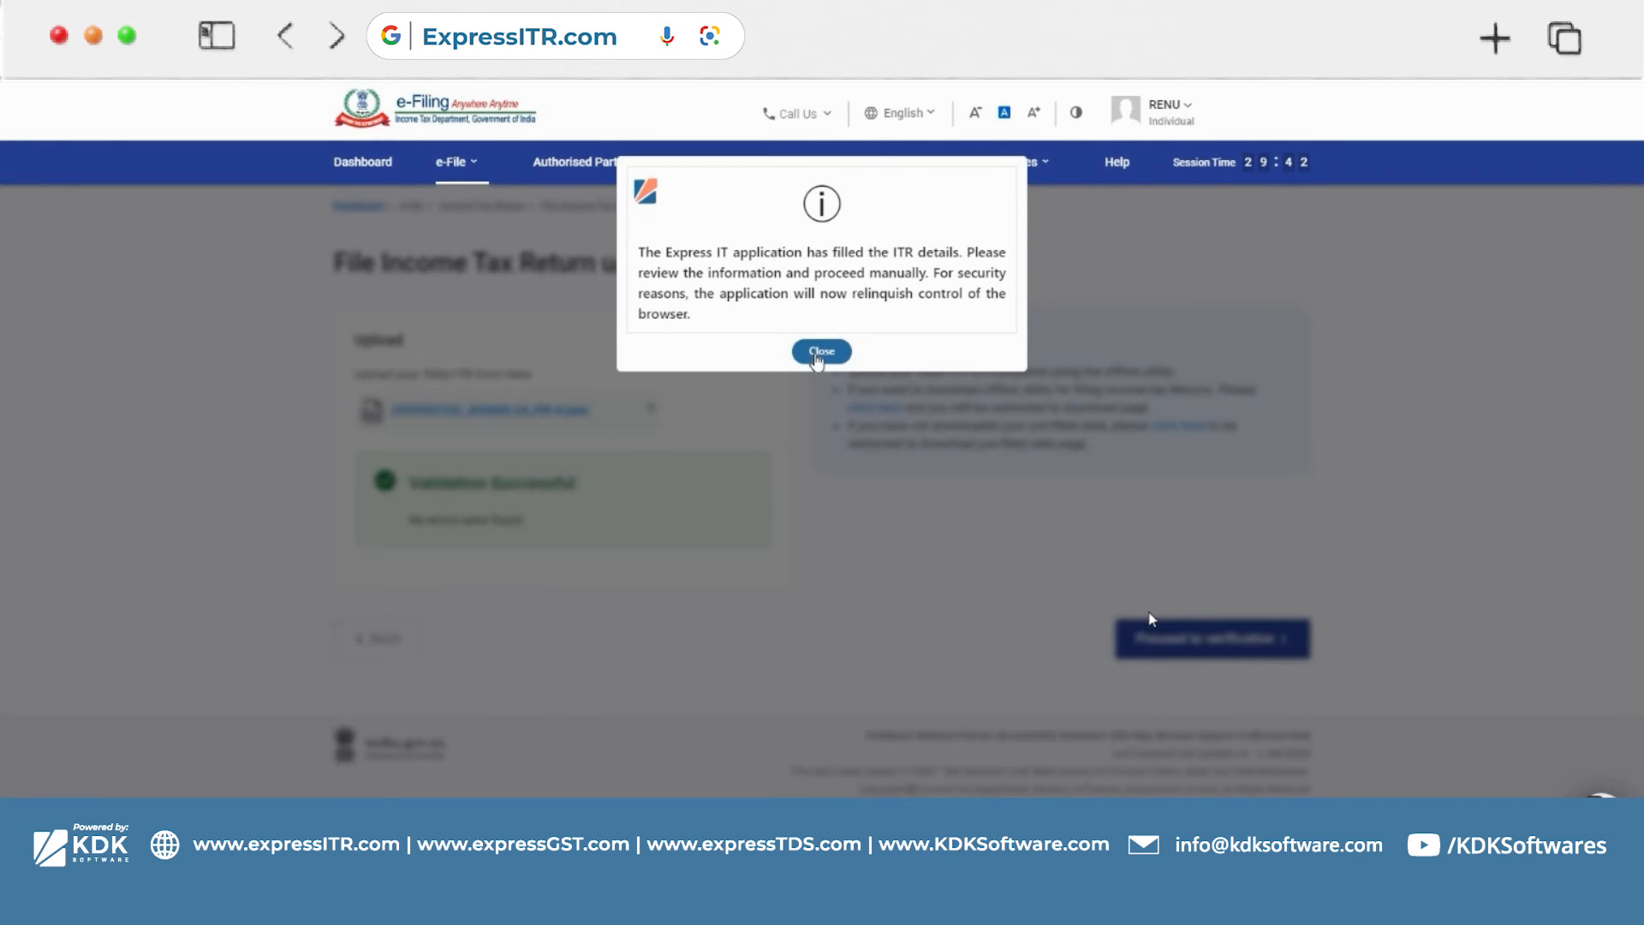
Dismiss the filled-details notice and proceed to verification of the uploaded ITR-4.
left_click(821, 352)
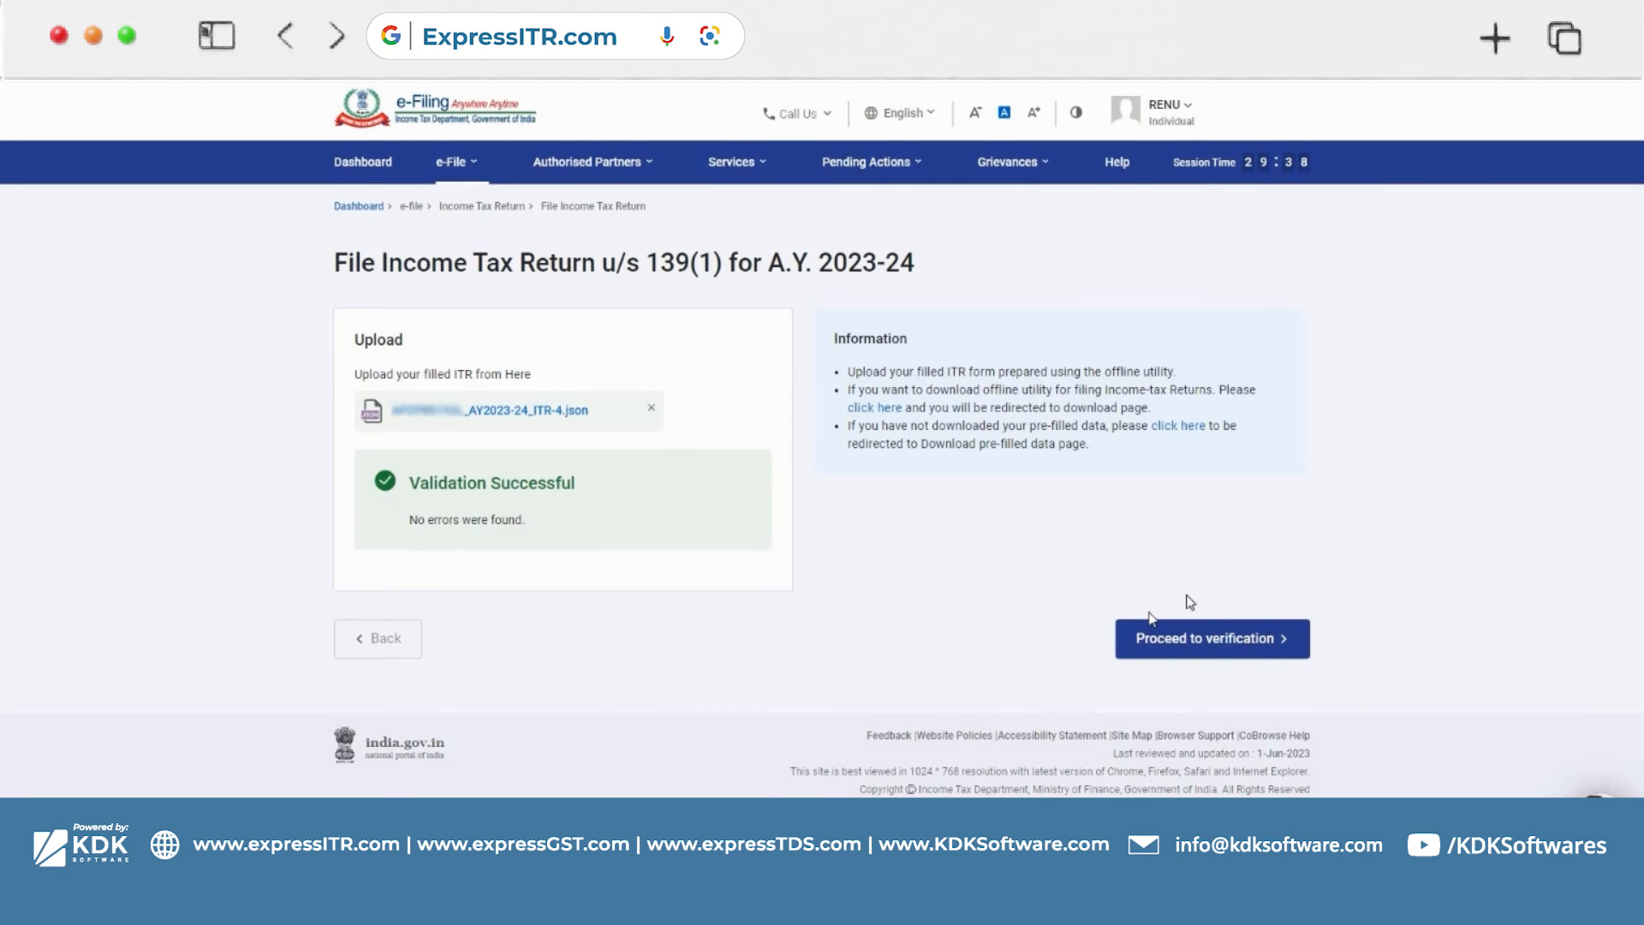
left_click(1152, 634)
left_click(1243, 770)
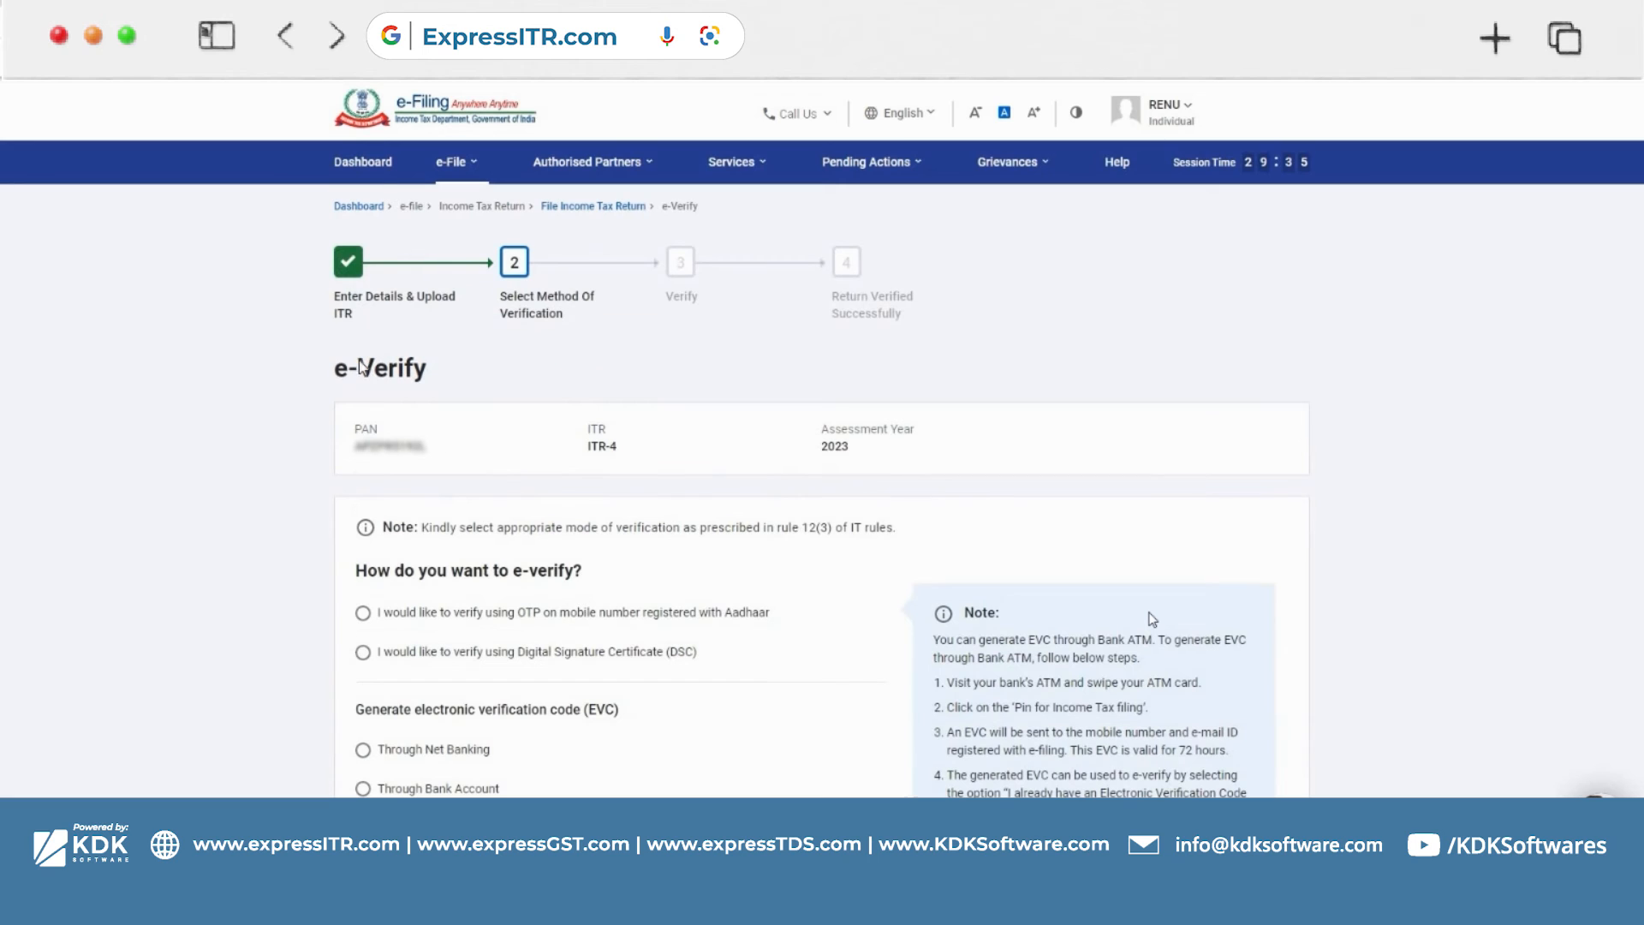
Choose Aadhaar OTP as the e-verify method, agree to validate Aadhaar details, and generate the OTP.
scroll(1153, 618, "down", 3)
left_click(1275, 789)
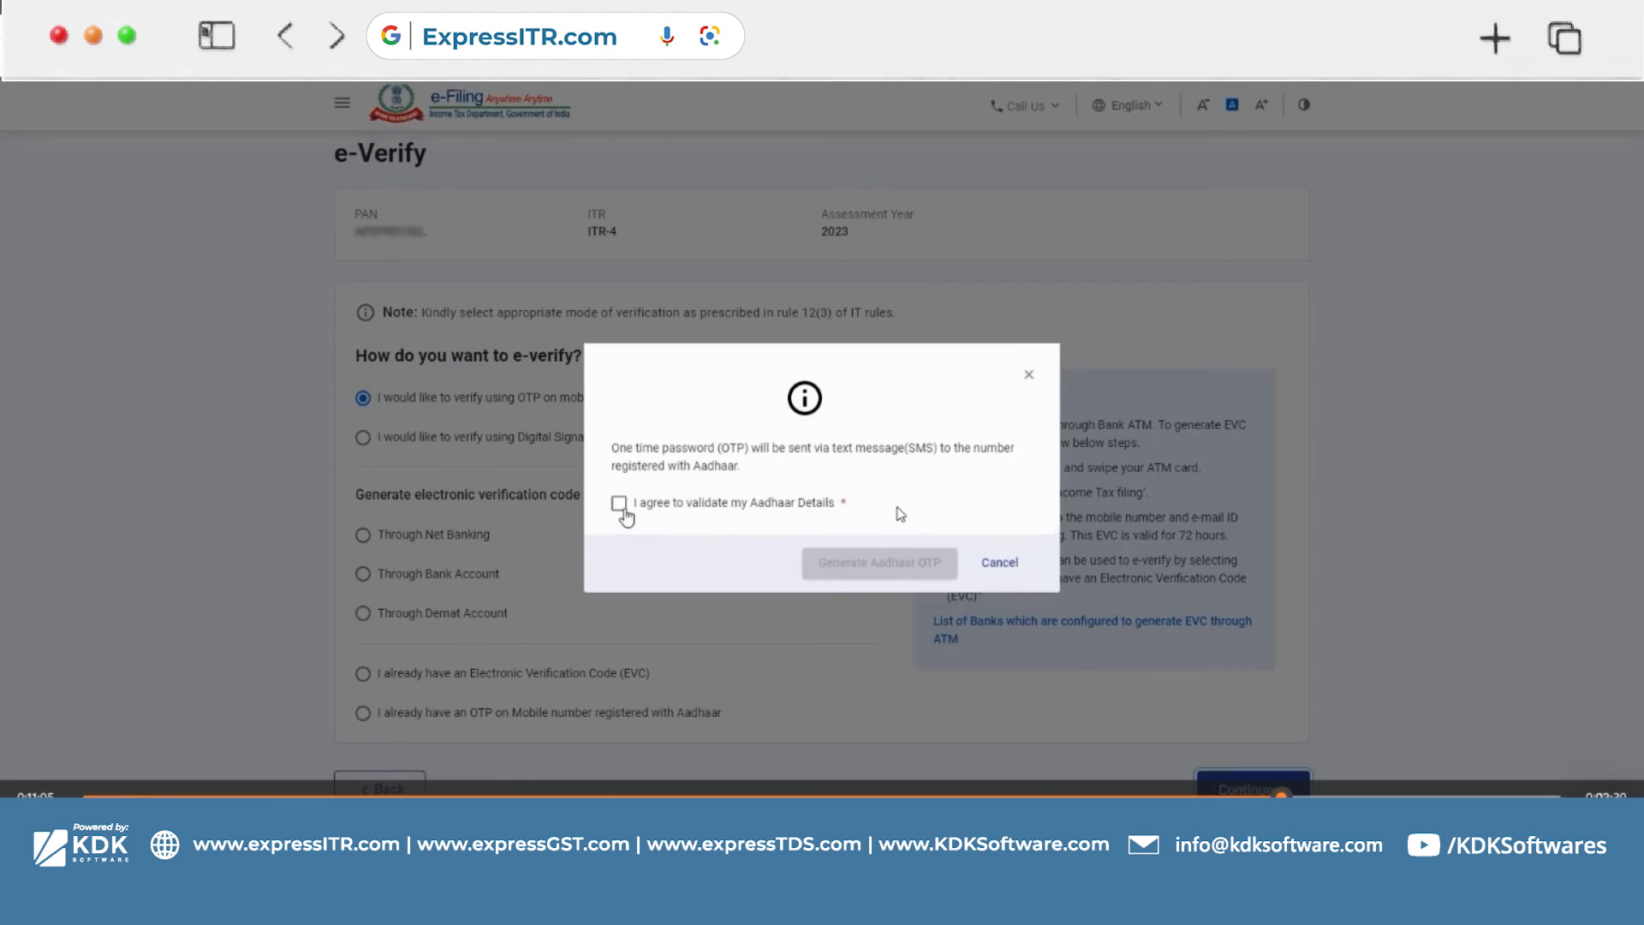
left_click(618, 525)
left_click(869, 586)
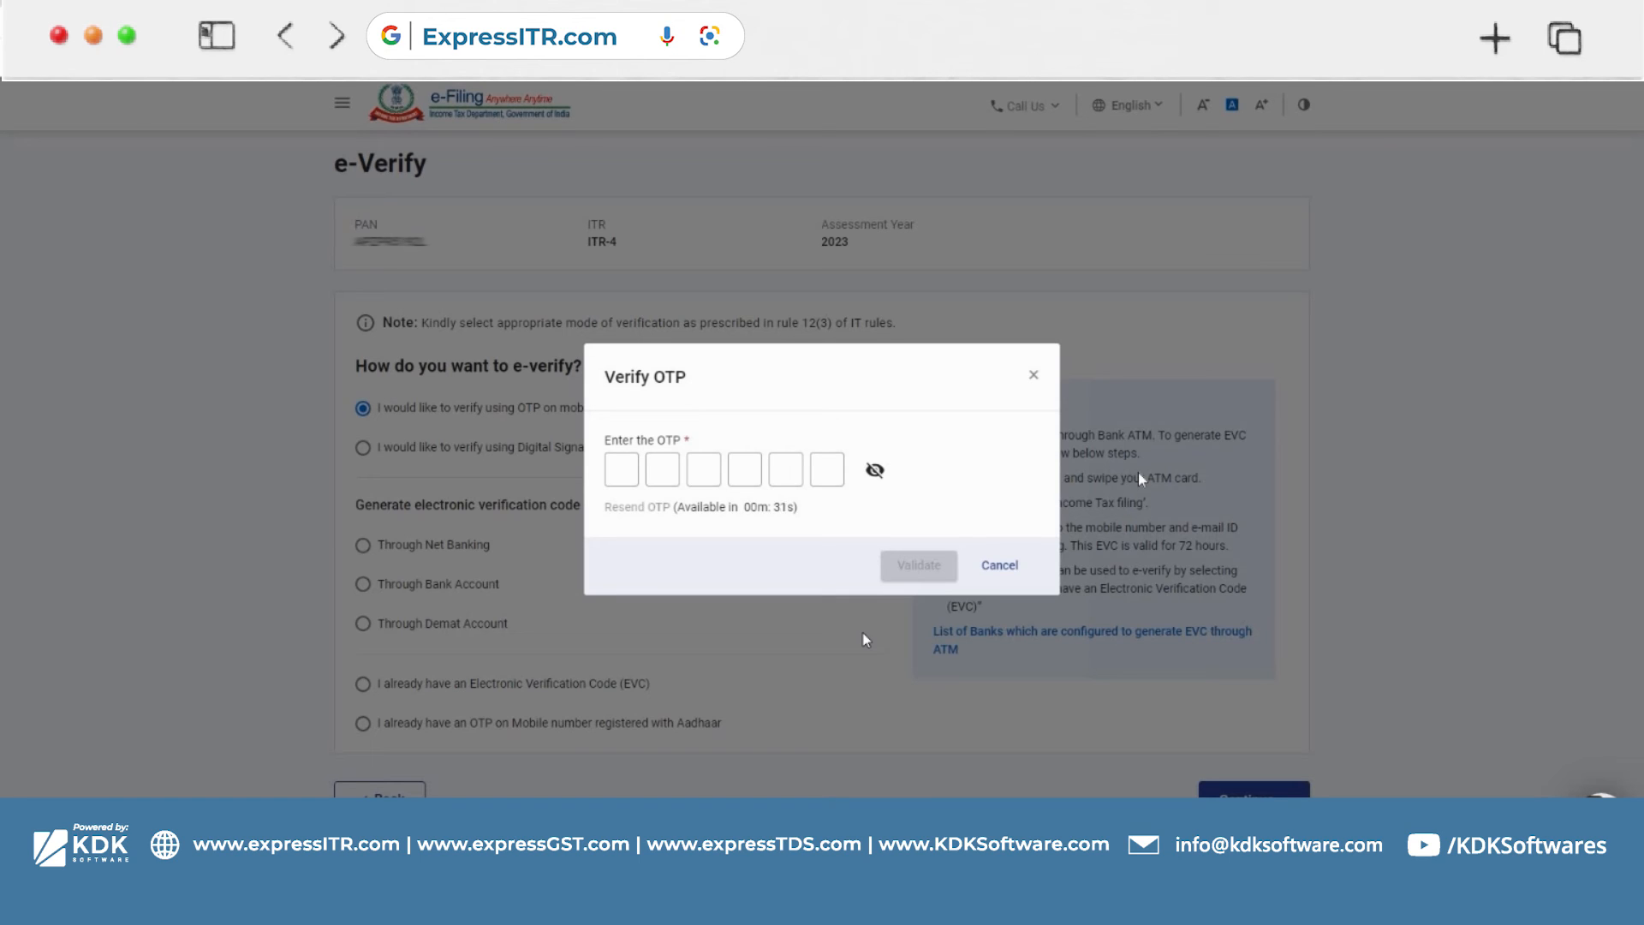
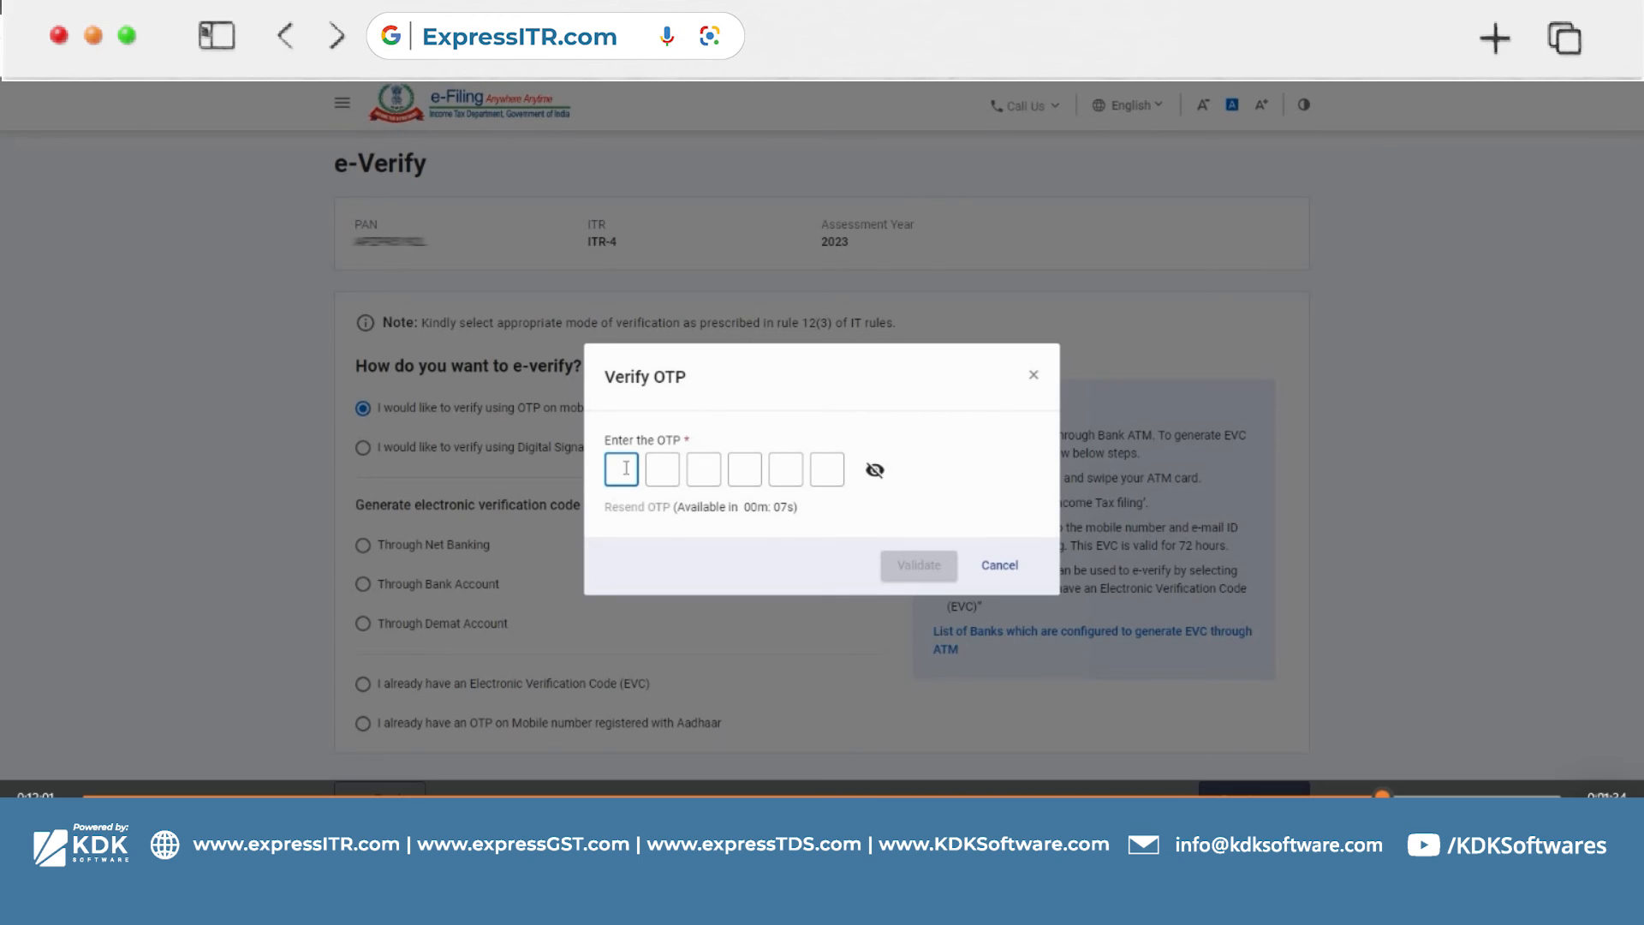
Enter the six-digit Aadhaar OTP, validate it, and submit the e-verified ITR-4 return.
left_click(879, 472)
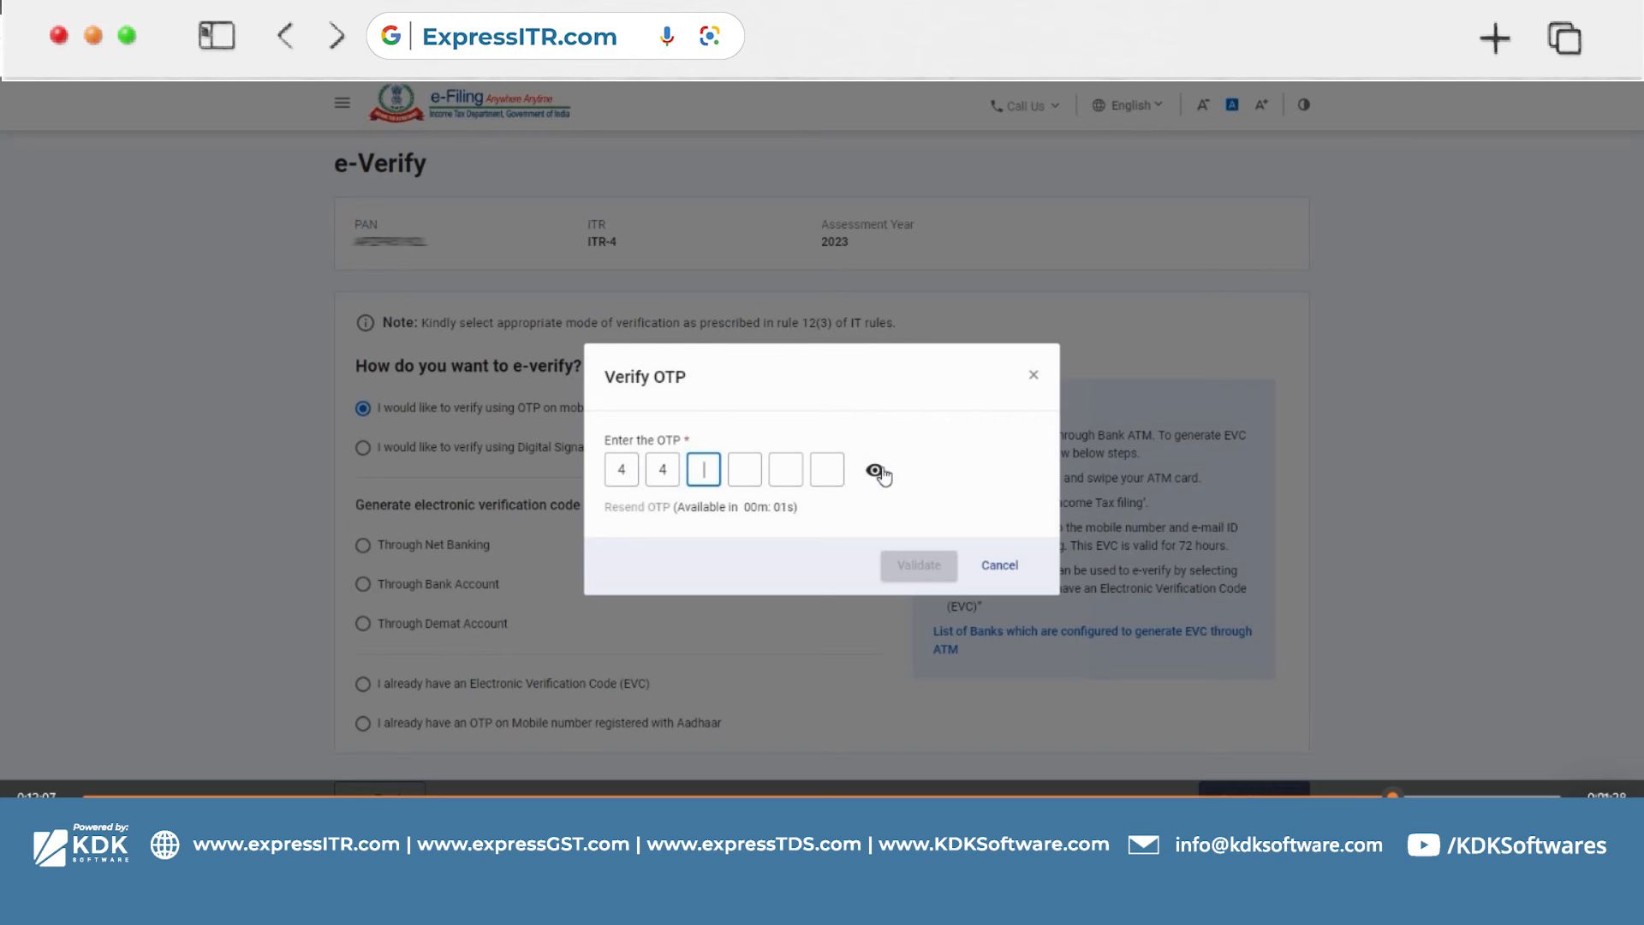
left_click(911, 567)
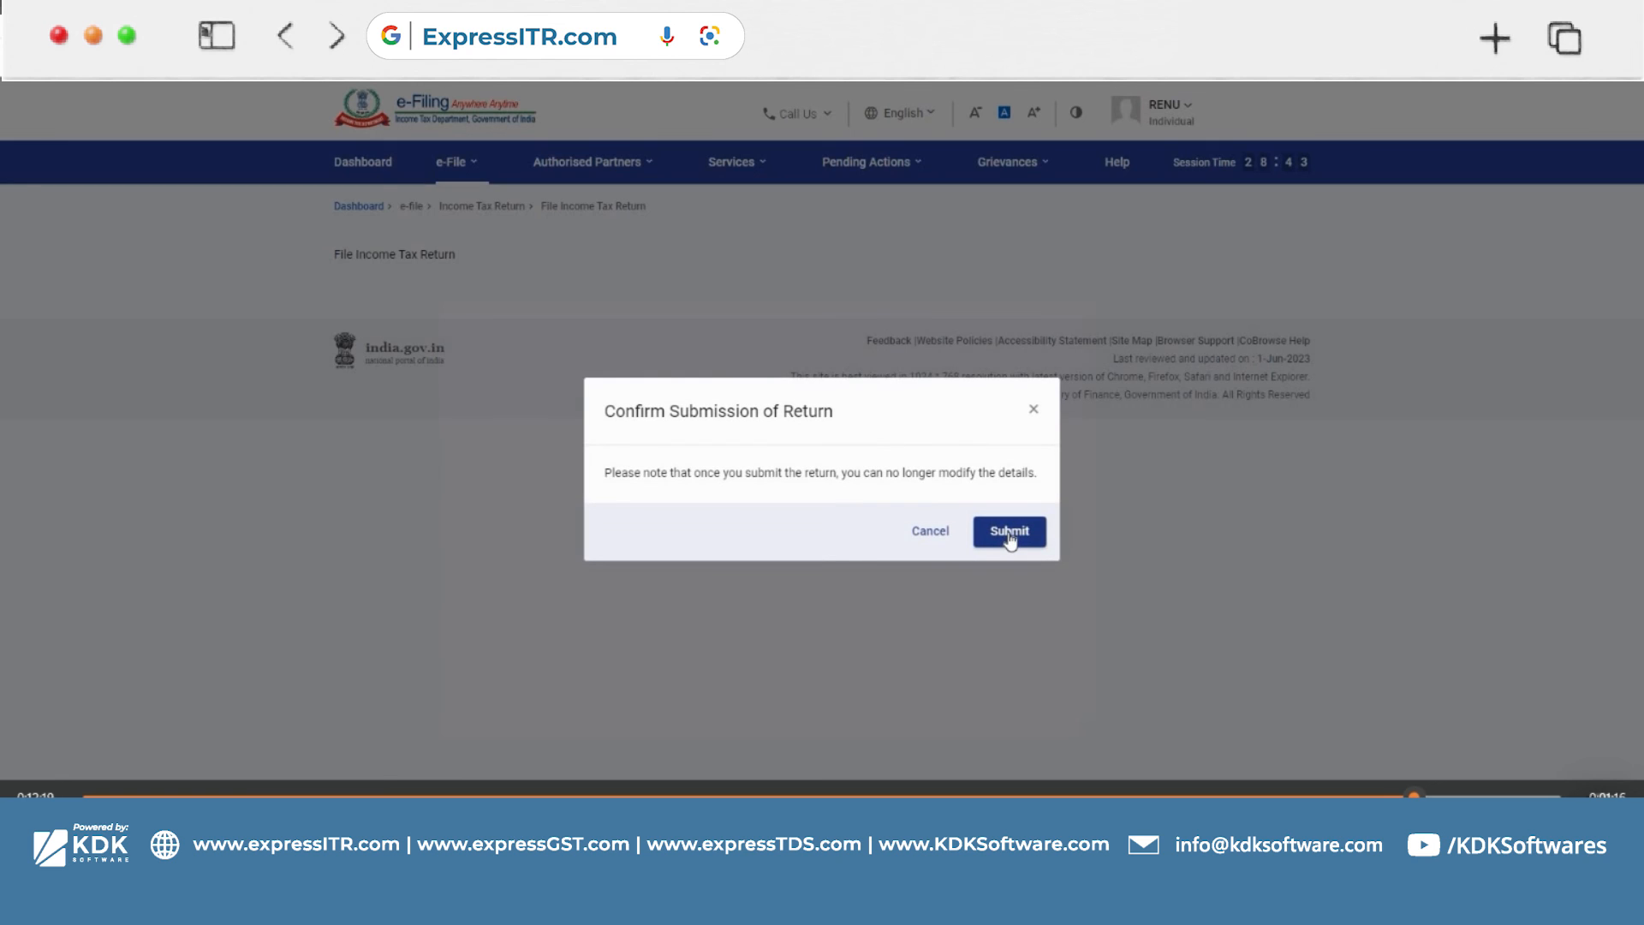
left_click(1010, 533)
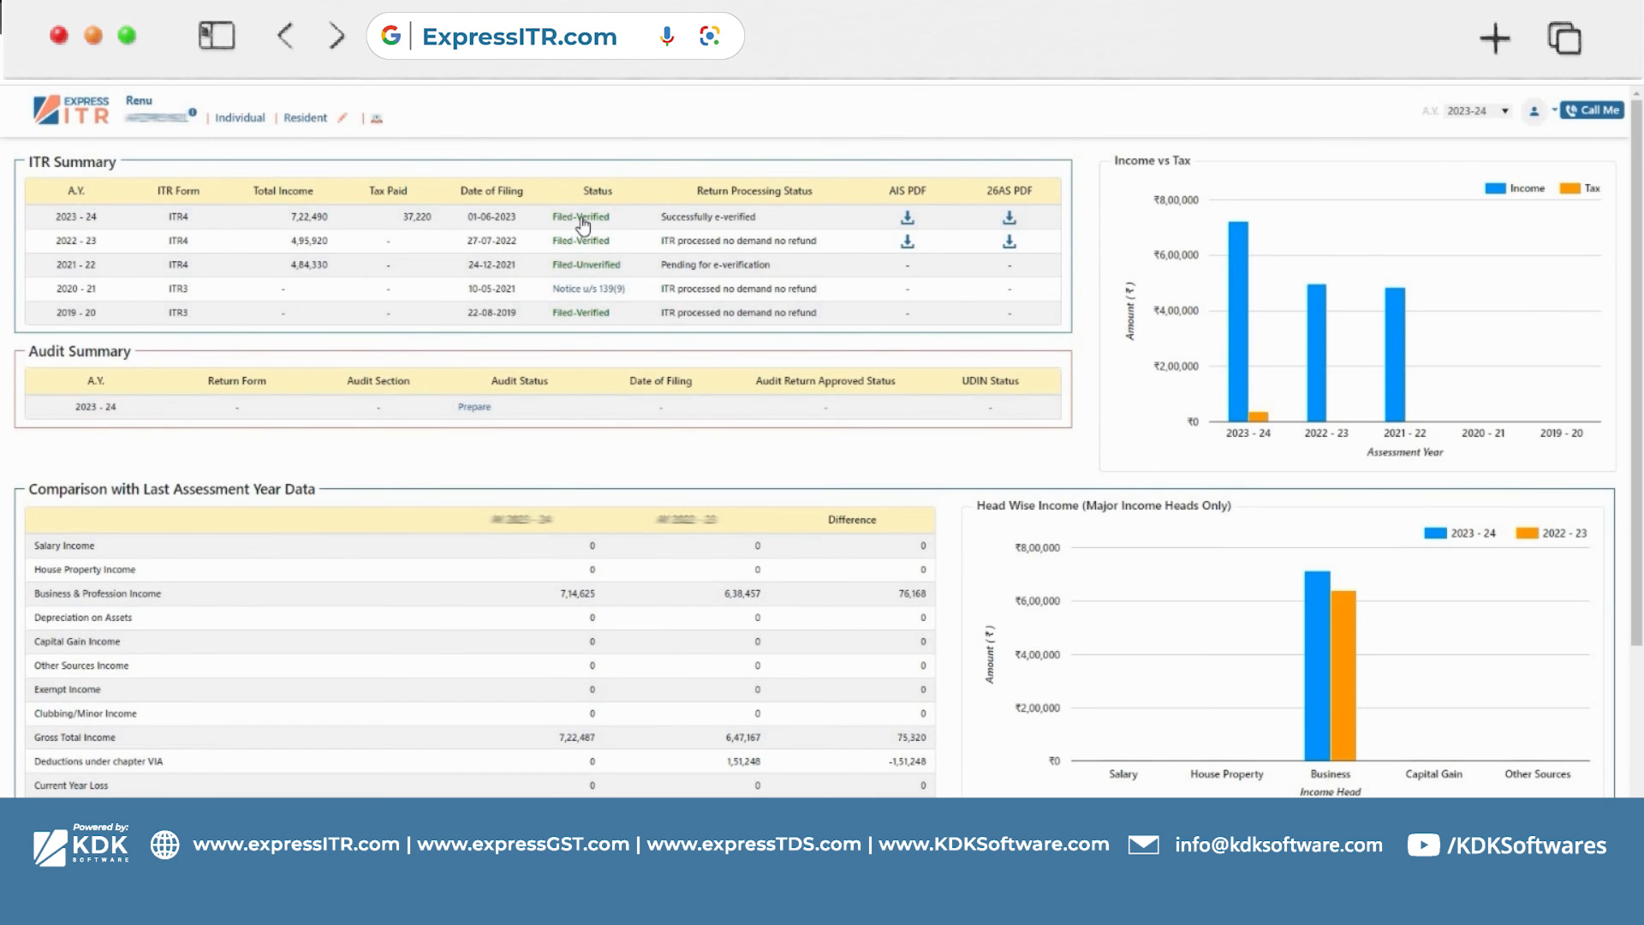
Open the Filed-Verified 2023-24 return from the ITR Summary and go to its e-Filing section.
left_click(583, 221)
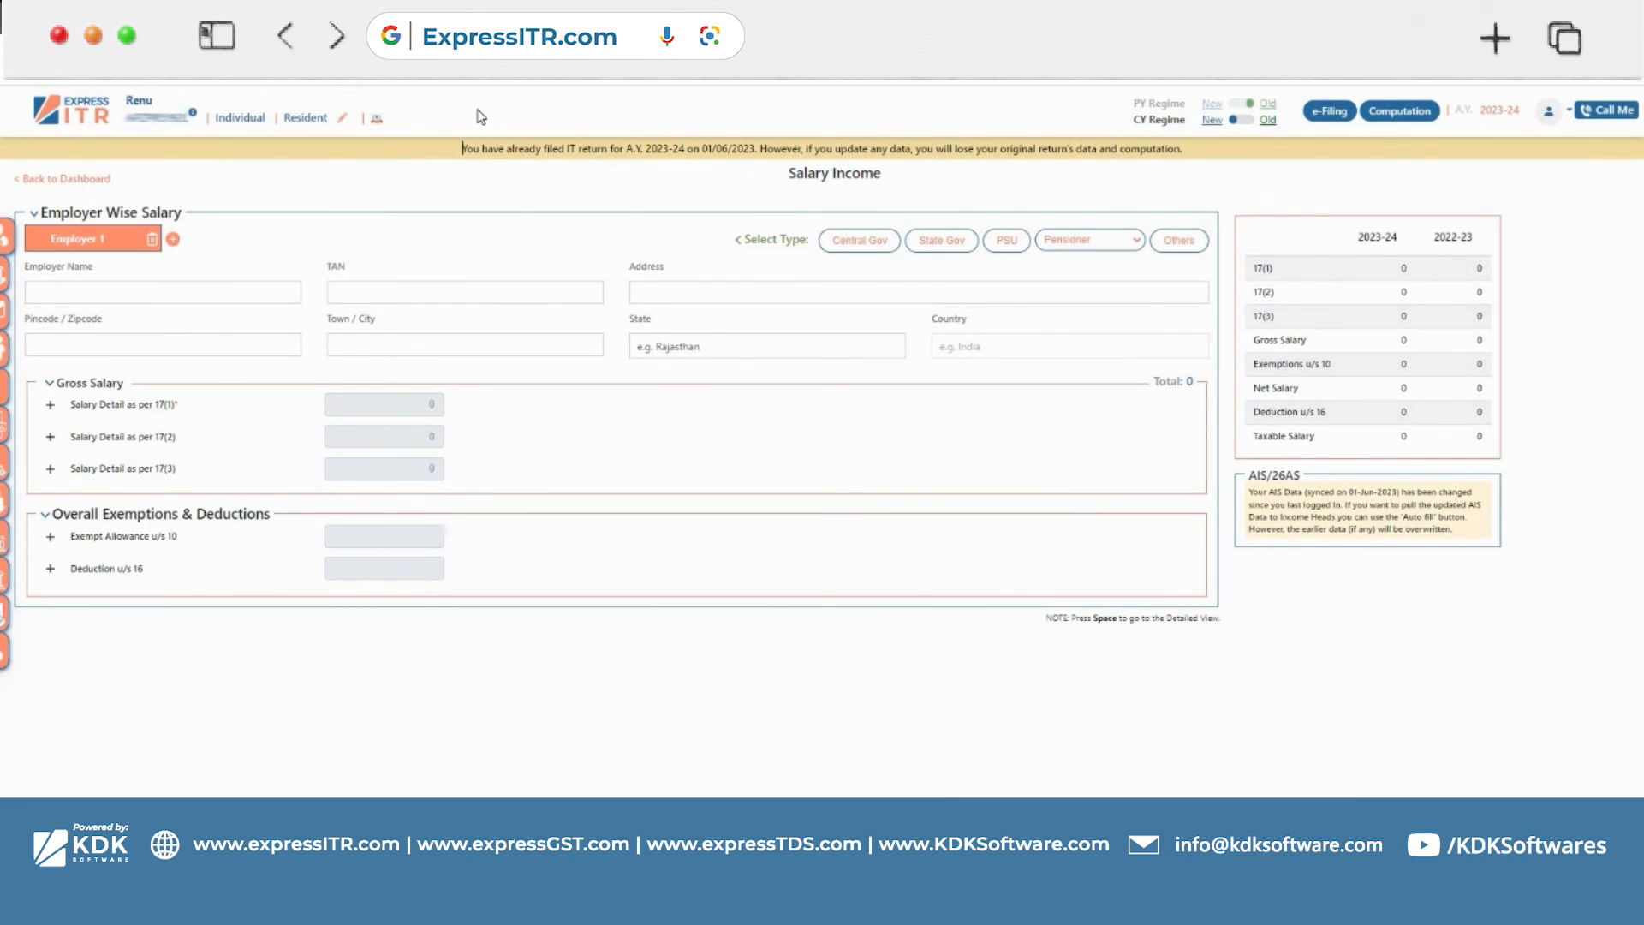
left_click(1329, 111)
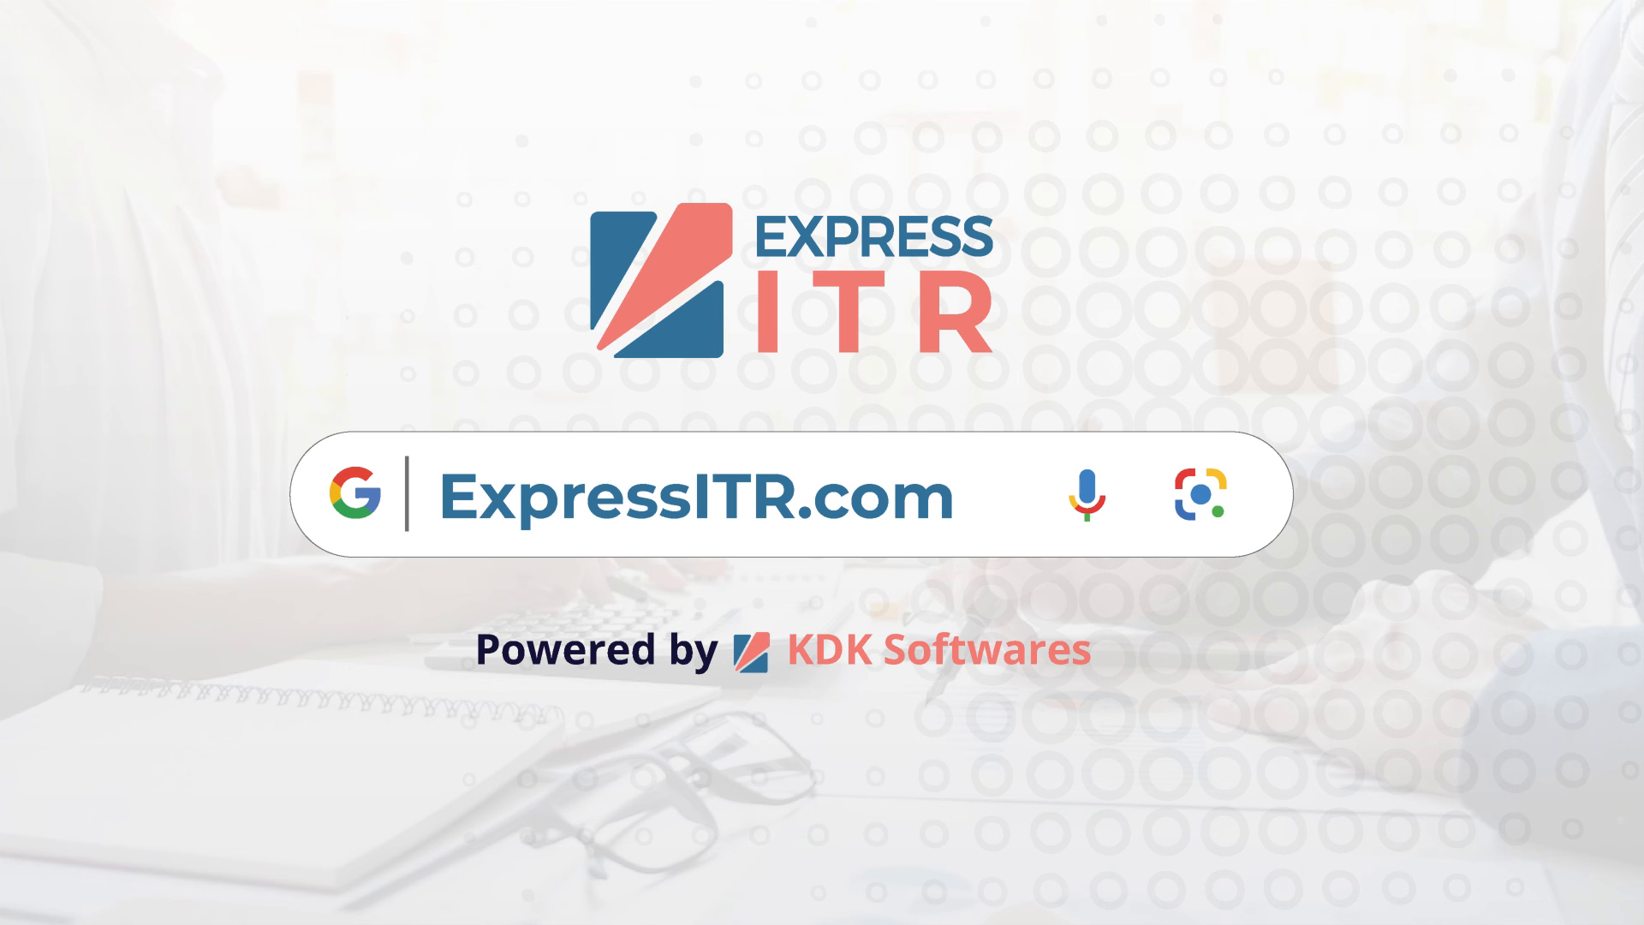